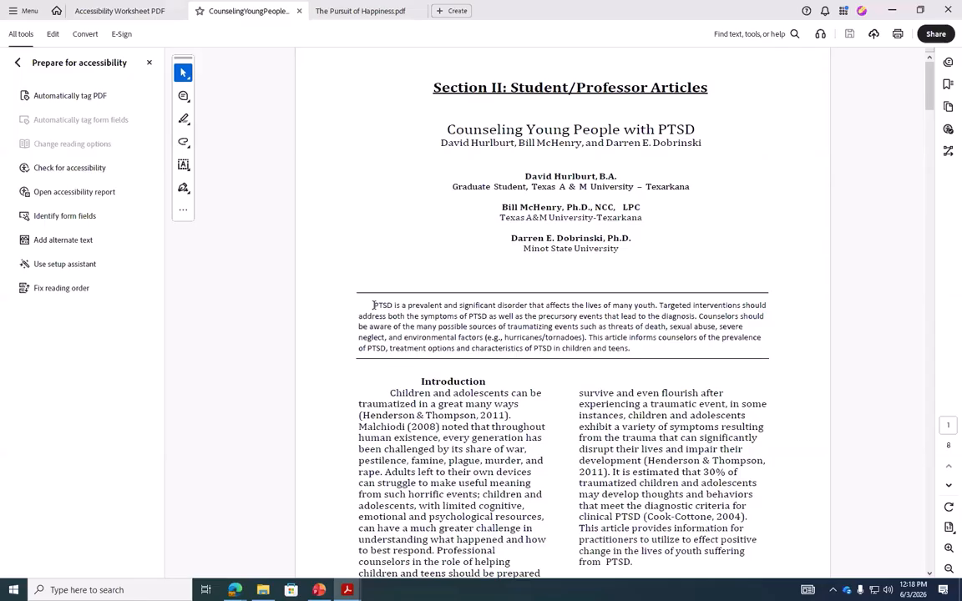
# Run an accessibility check on all pages with the preset checking options, collapse the alternate text results and show the Document results.
pyautogui.moveTo(374, 306); pyautogui.dragTo(632, 350)
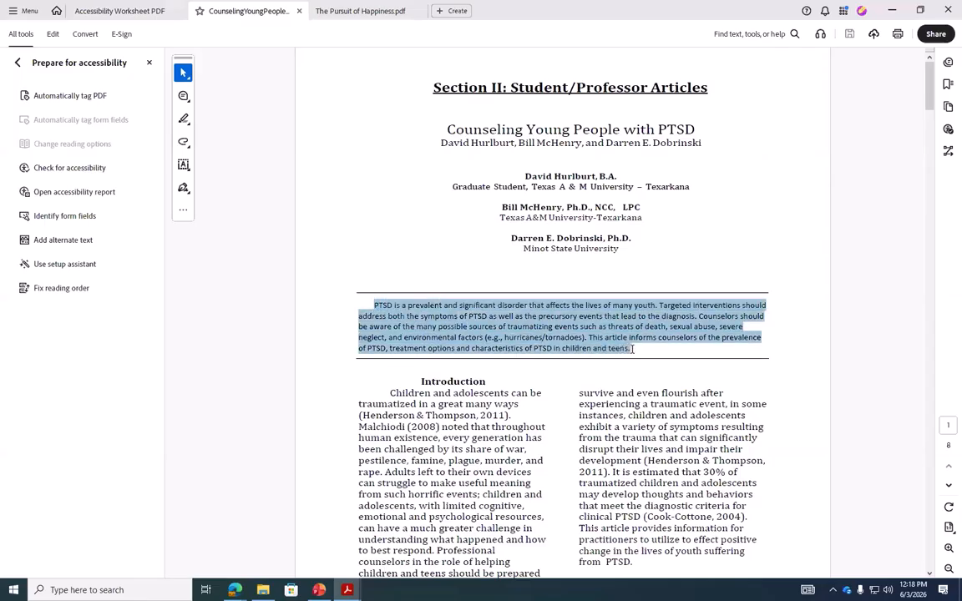
pyautogui.click(430, 261)
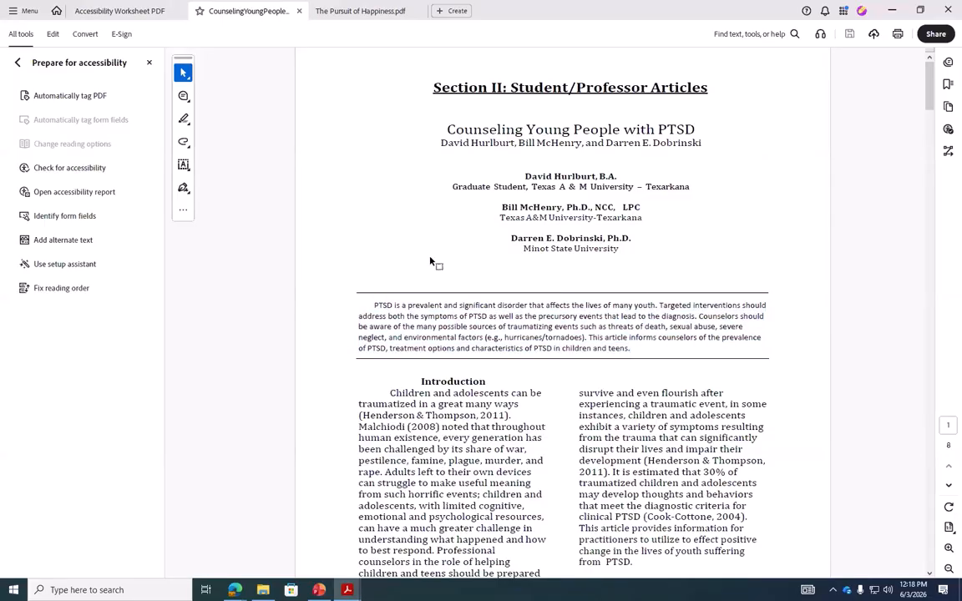
pyautogui.click(89, 170)
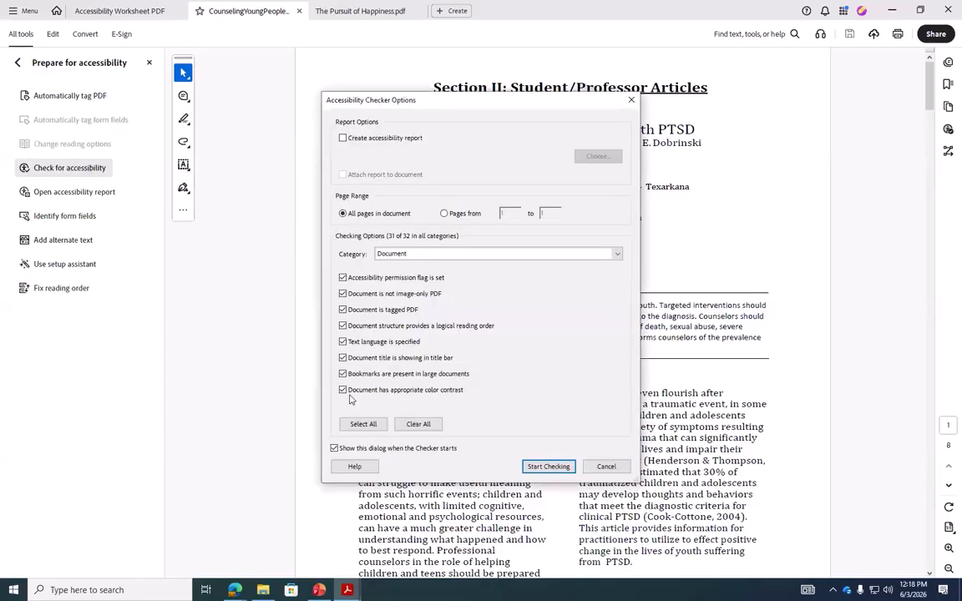
pyautogui.click(548, 467)
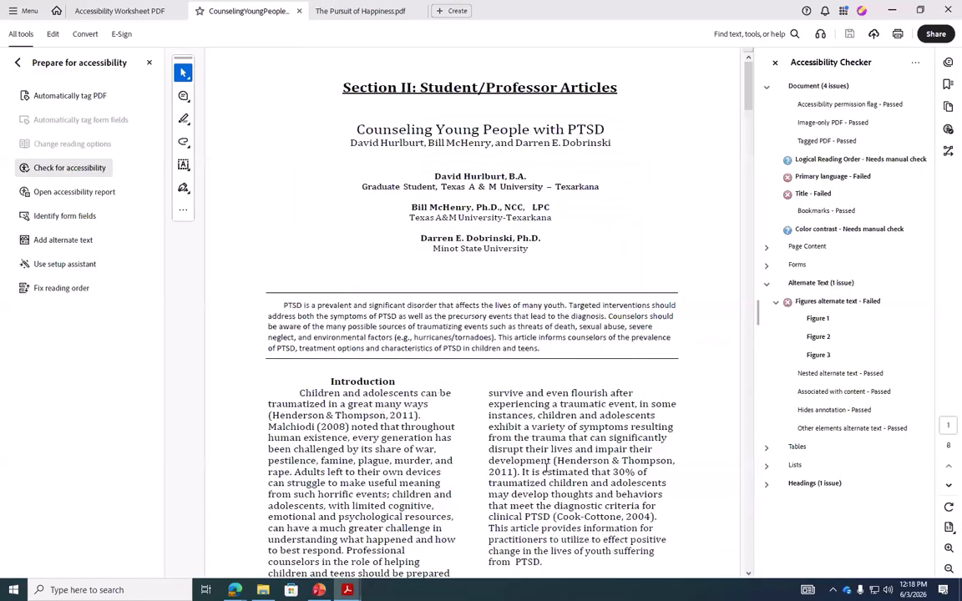
pyautogui.click(766, 287)
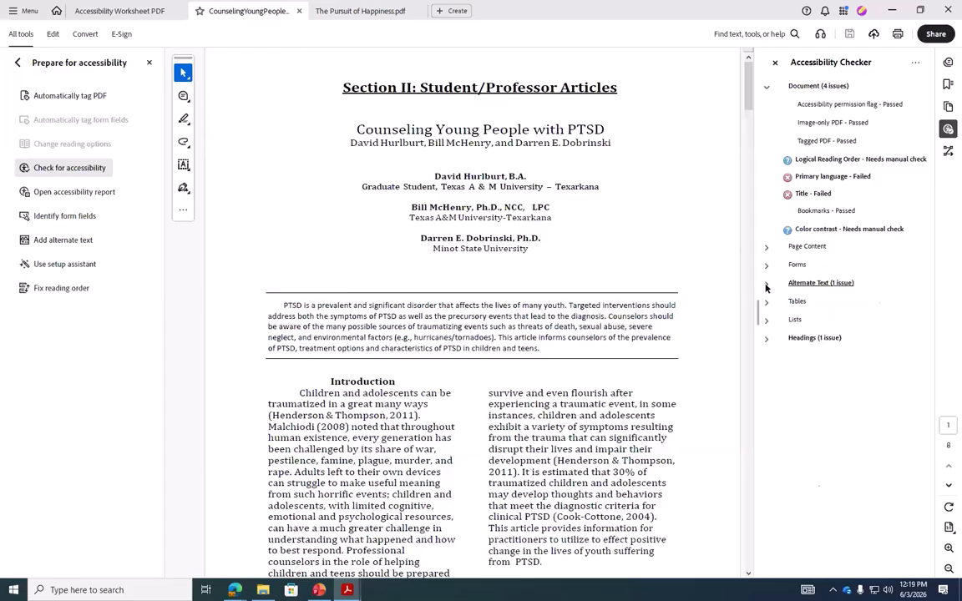
pyautogui.click(766, 87)
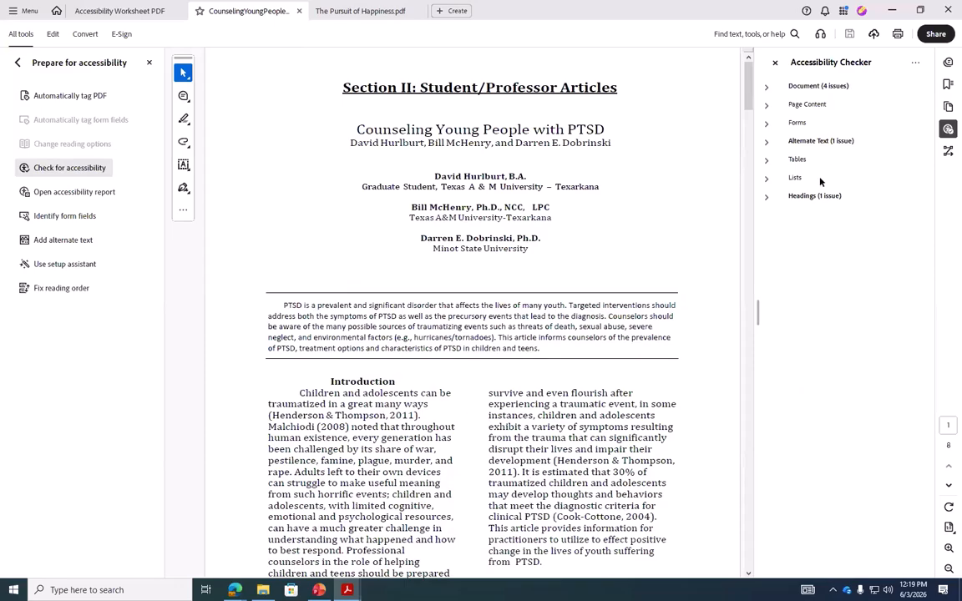
pyautogui.click(767, 87)
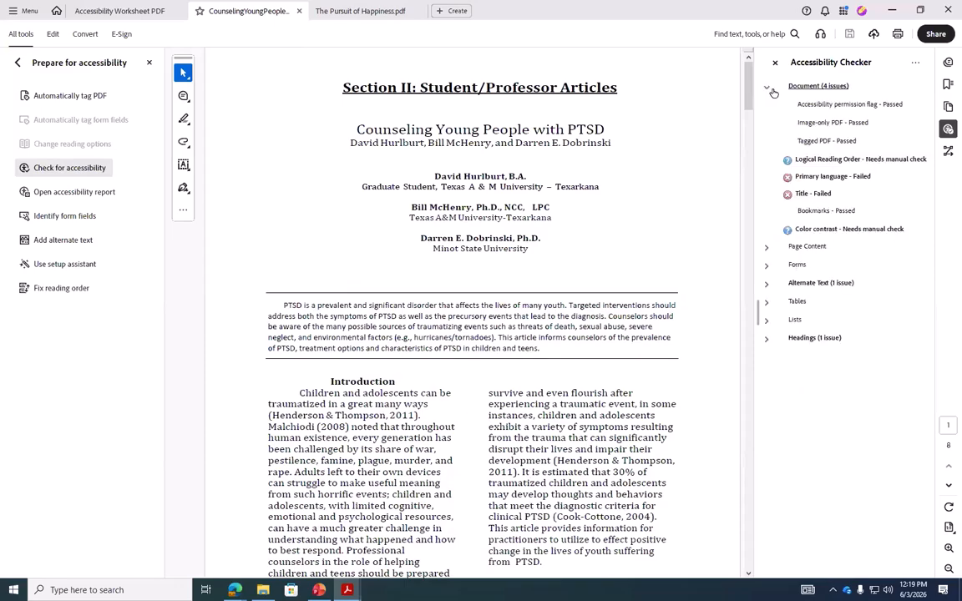
# View the document's description properties.
pyautogui.rightClick(824, 178)
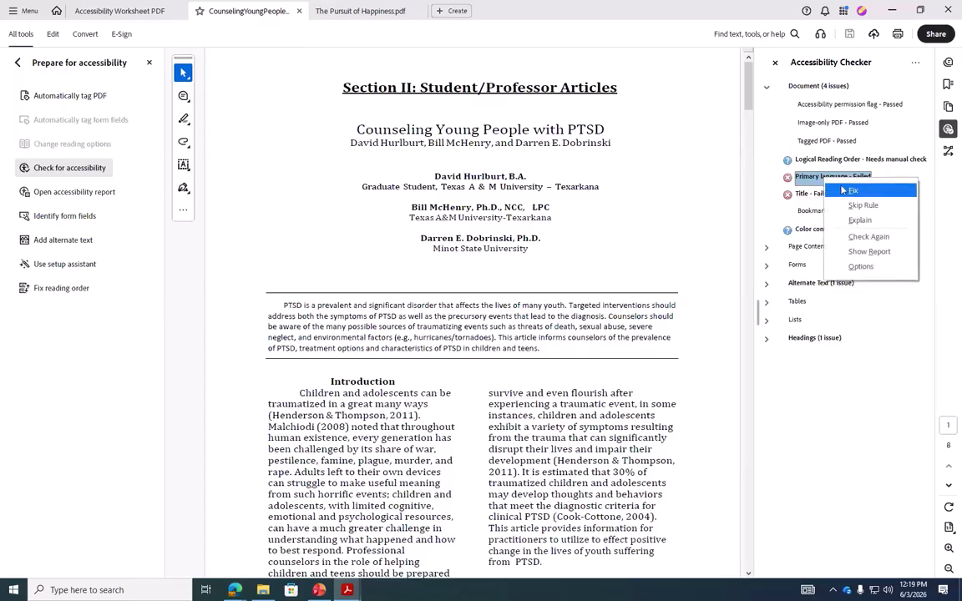
pyautogui.click(318, 145)
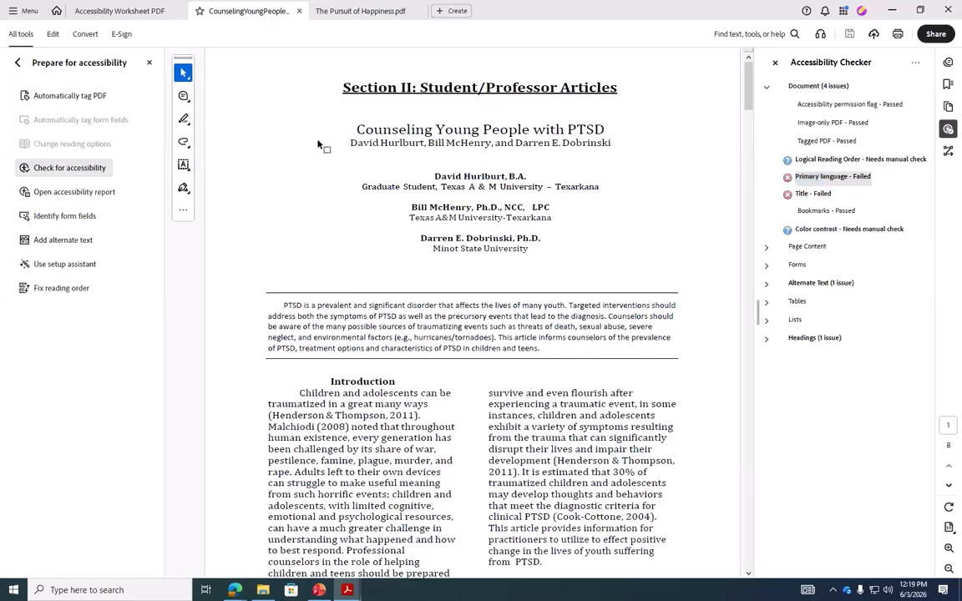
pyautogui.rightClick(318, 146)
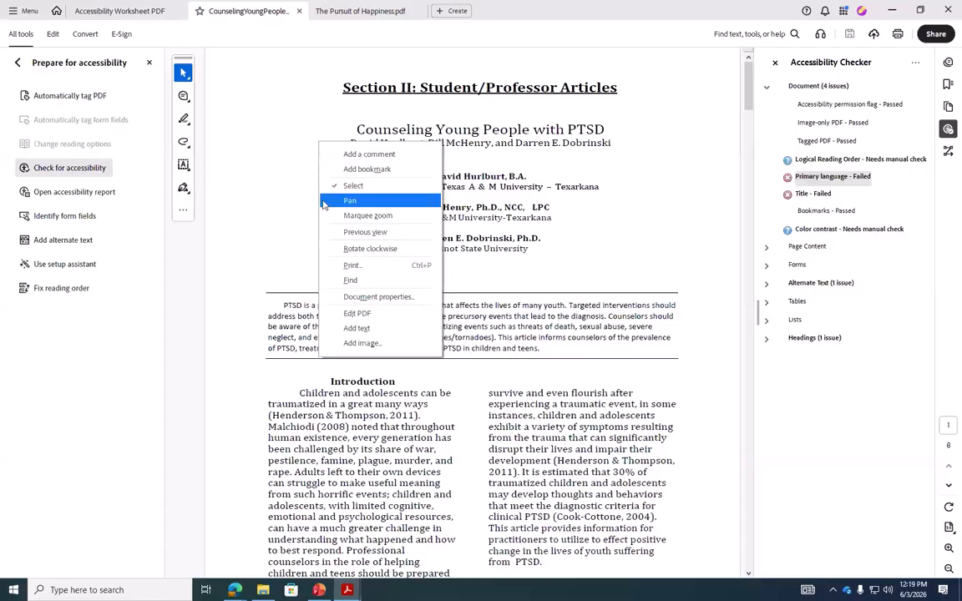
pyautogui.click(351, 300)
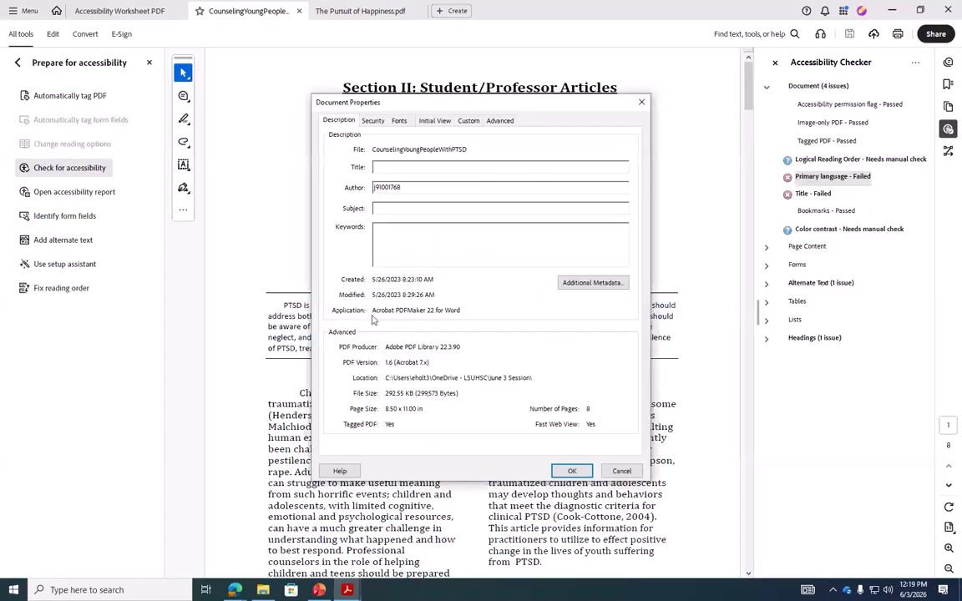
pyautogui.click(622, 473)
# Fix the failed primary language check by setting the reading language to English.
pyautogui.rightClick(814, 182)
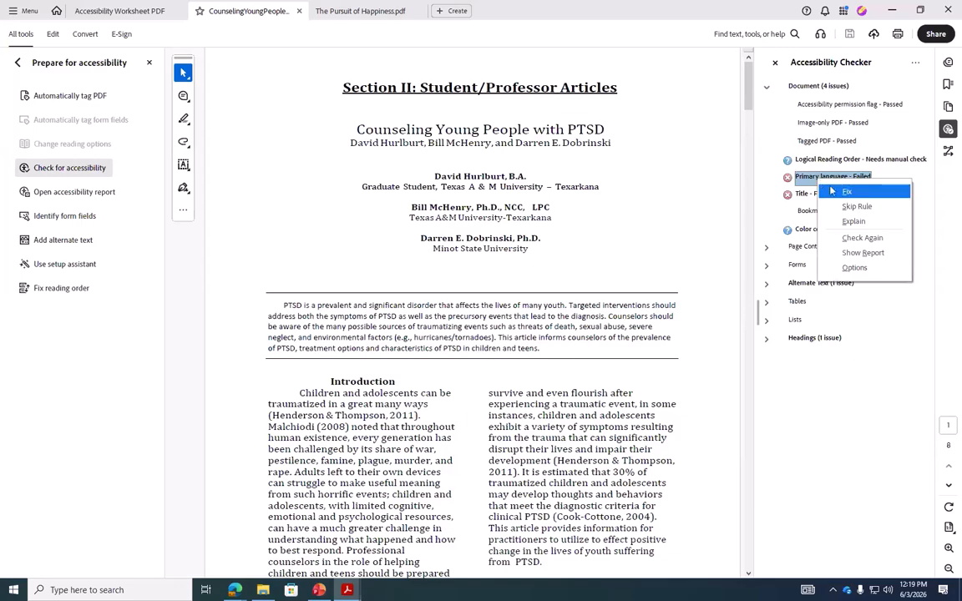
pyautogui.click(860, 194)
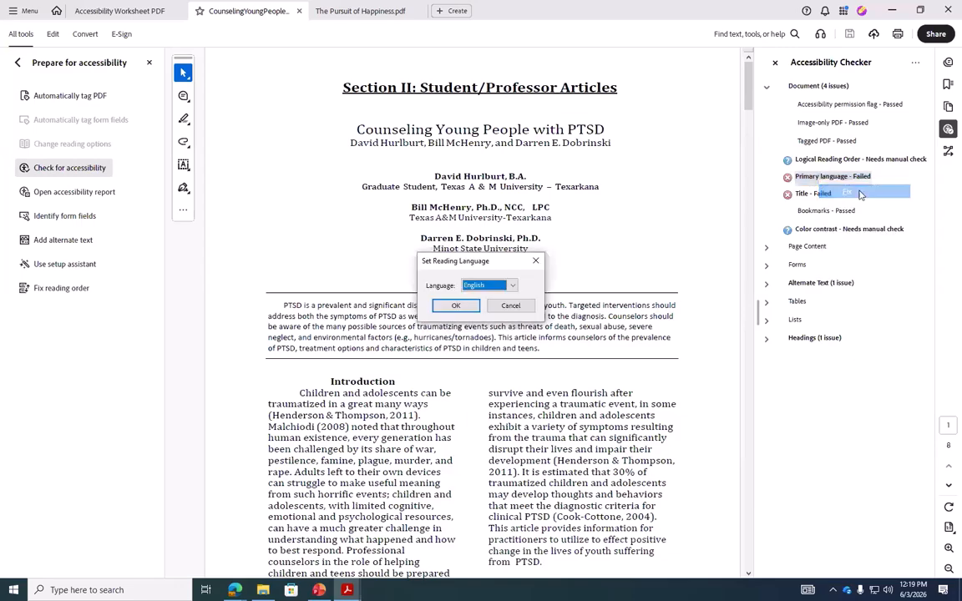
pyautogui.click(456, 306)
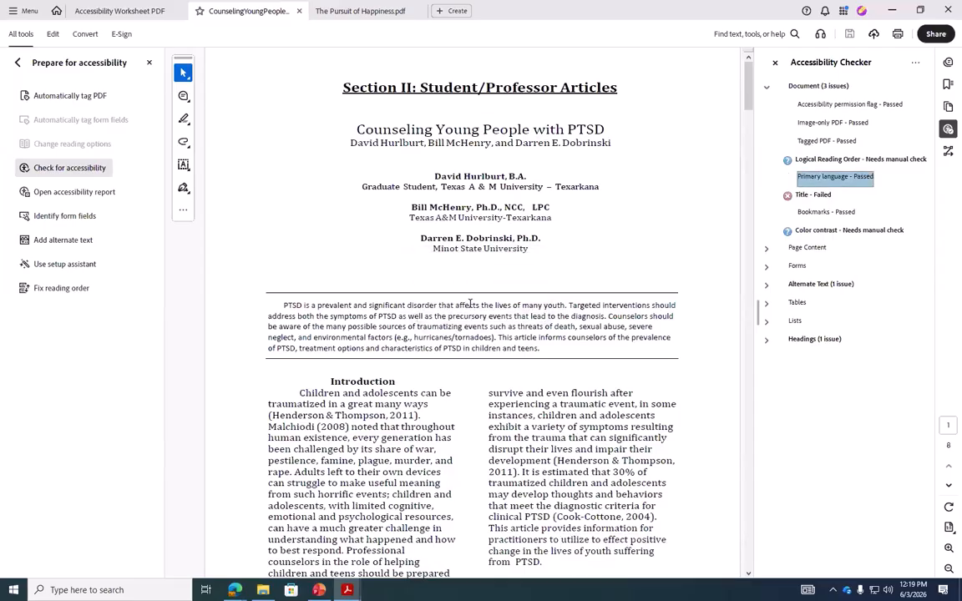
# Start fixing the failed title check and enter "counseling" as the document title in place of leaving it as is.
pyautogui.rightClick(829, 197)
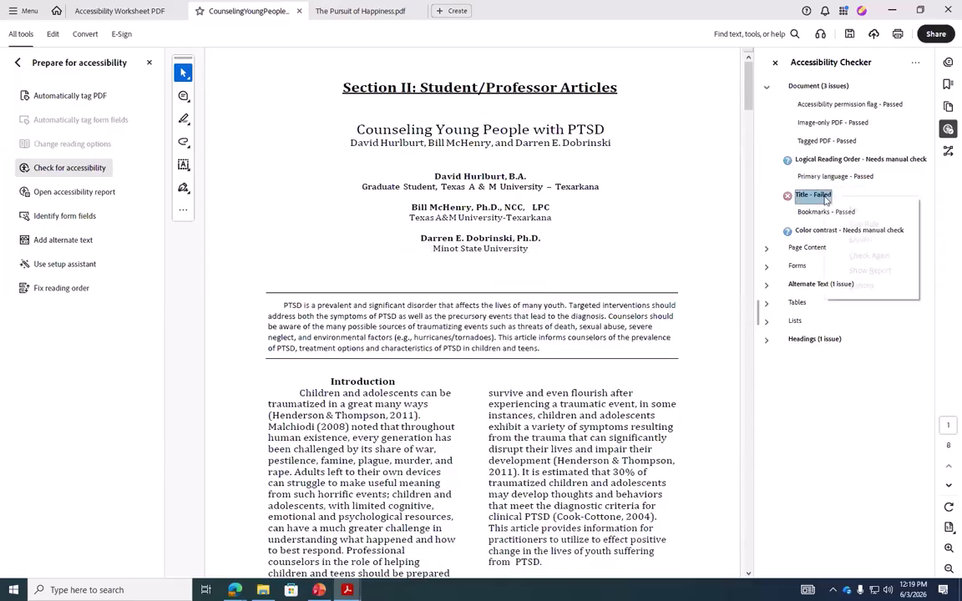
pyautogui.click(848, 211)
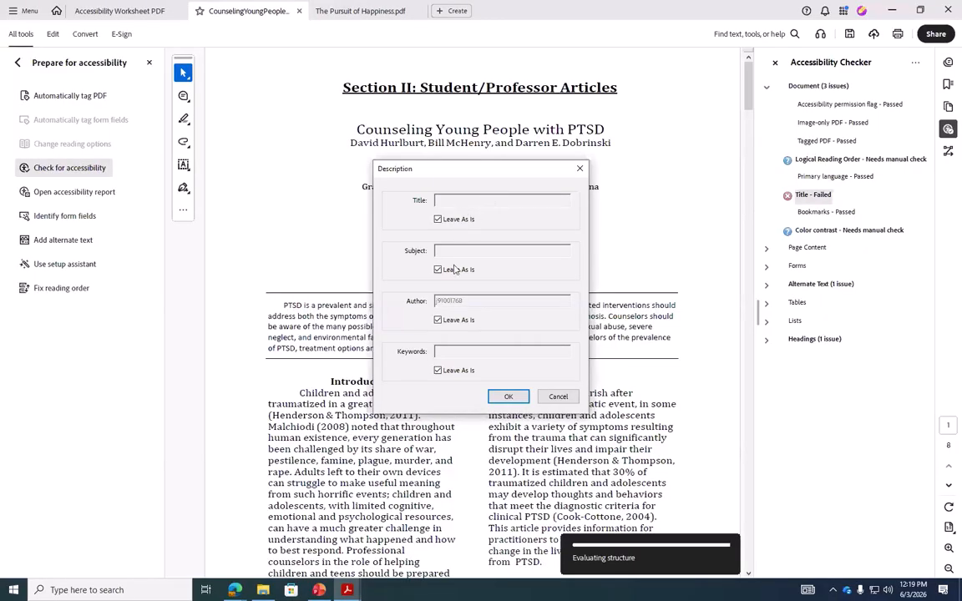
pyautogui.click(437, 220)
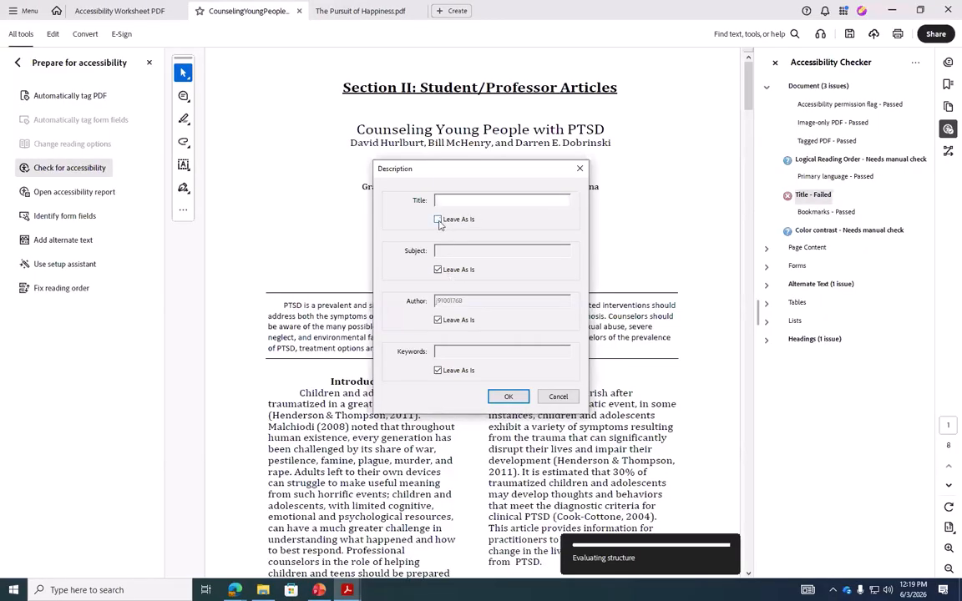
pyautogui.moveTo(457, 176); pyautogui.dragTo(455, 199)
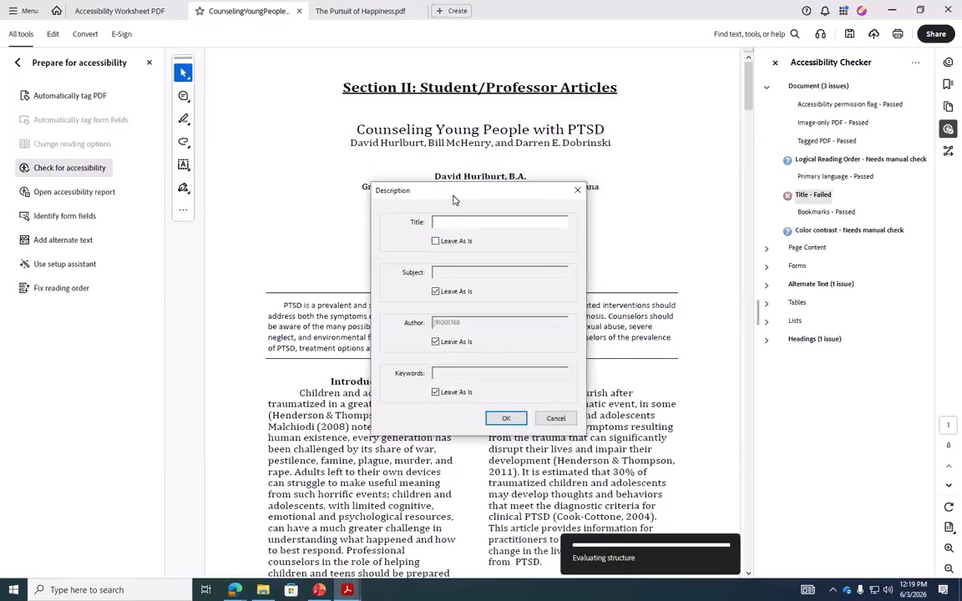
pyautogui.write('counseling')
# Replace the existing author entry with the author's name and apply the document description.
pyautogui.click(435, 342)
pyautogui.click(467, 324)
pyautogui.doubleClick(467, 324)
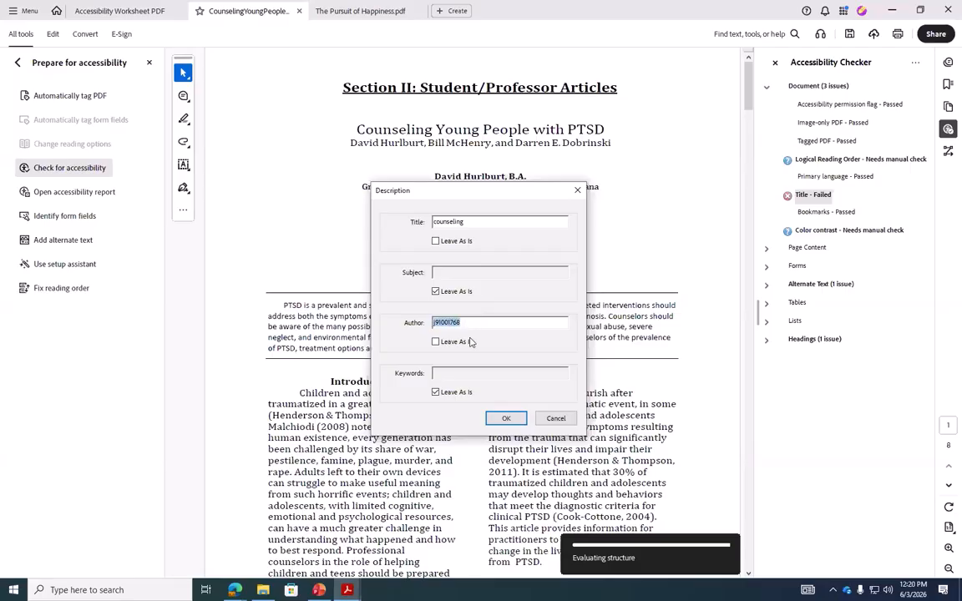
pyautogui.write('D')
pyautogui.click(504, 417)
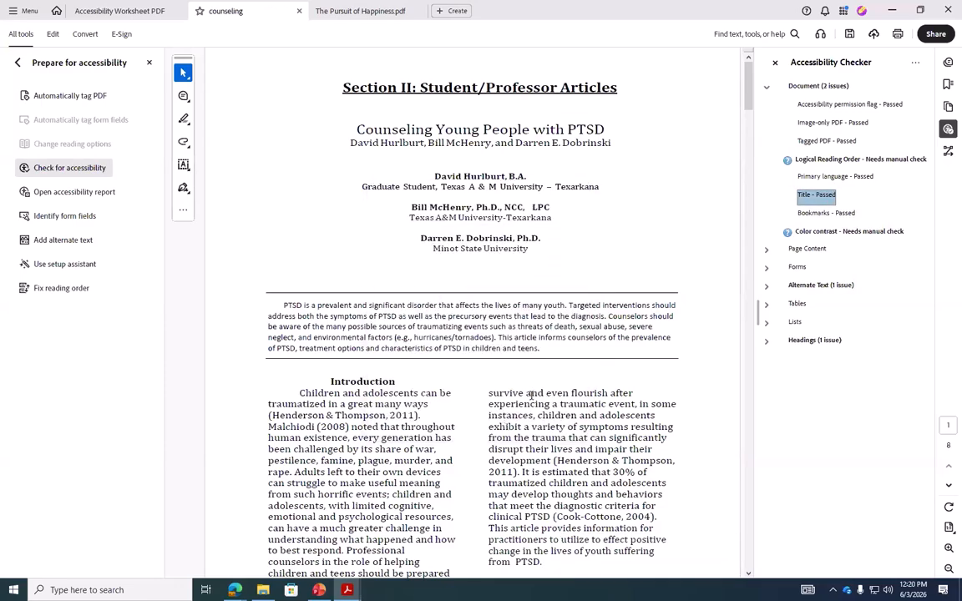
# Expand the alternate text issues, detect the document's figures for alternate text and go through all three images.
pyautogui.click(766, 287)
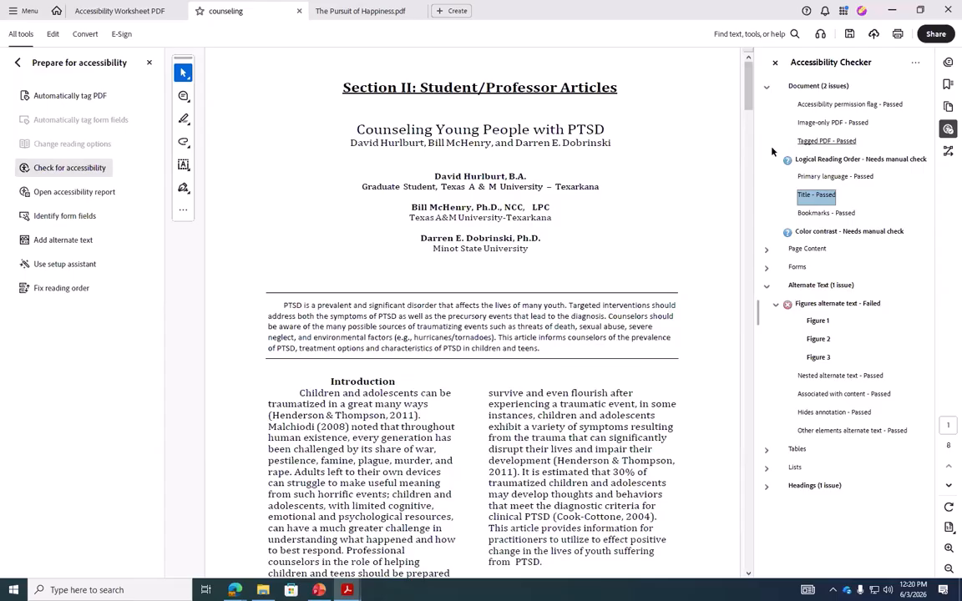
pyautogui.moveTo(749, 107); pyautogui.dragTo(753, 153)
pyautogui.click(74, 242)
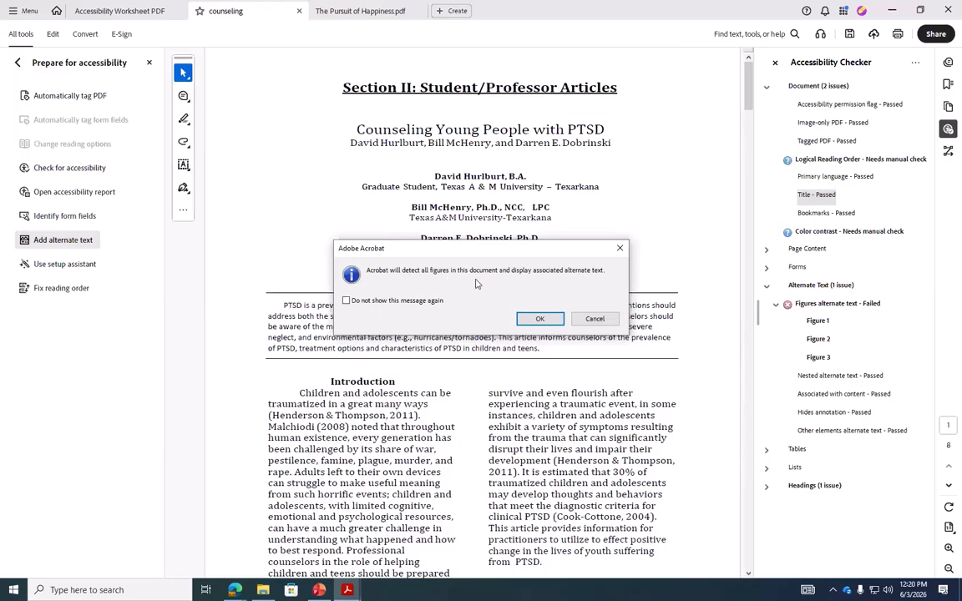
pyautogui.click(542, 321)
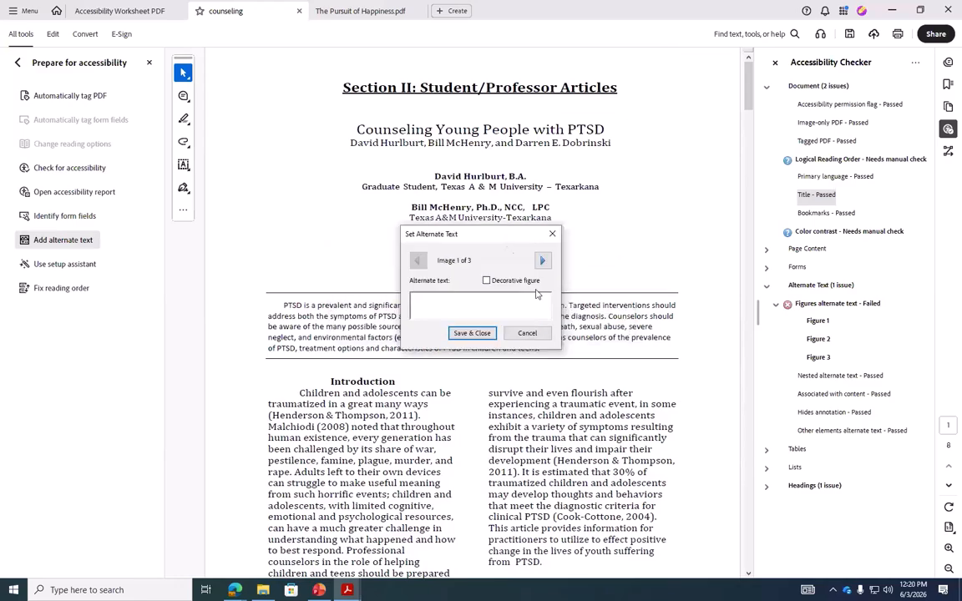
pyautogui.moveTo(508, 240); pyautogui.dragTo(175, 257)
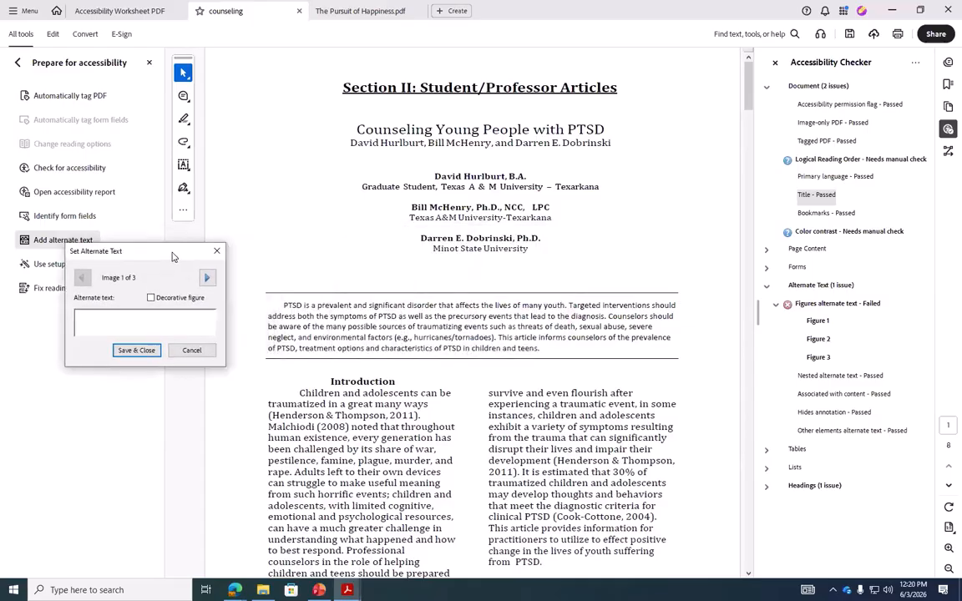
pyautogui.click(208, 279)
pyautogui.click(82, 278)
pyautogui.click(208, 277)
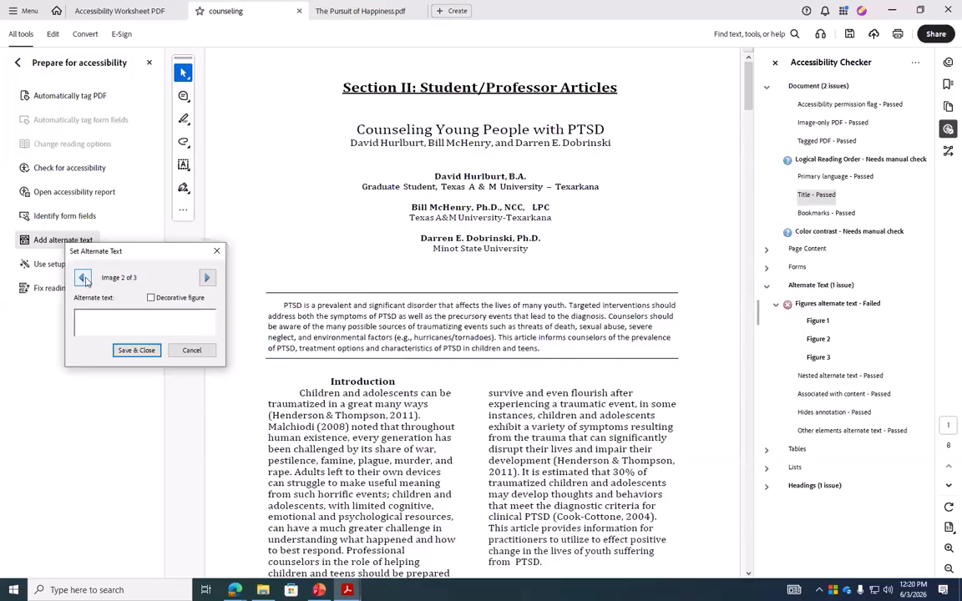
pyautogui.click(207, 279)
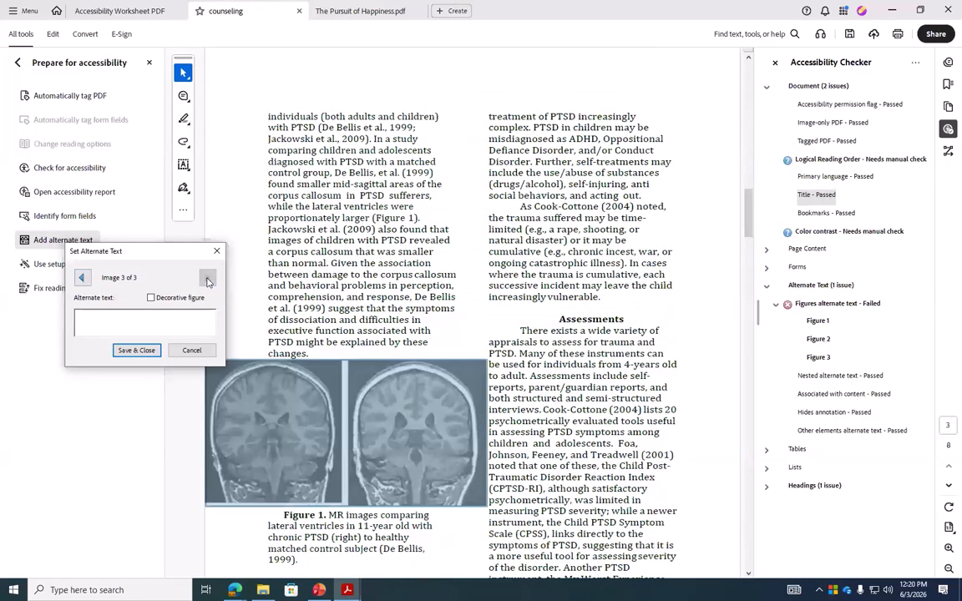
# Mark images 1 and 2 as decorative figures in the alternate text settings.
pyautogui.click(82, 278)
pyautogui.click(83, 278)
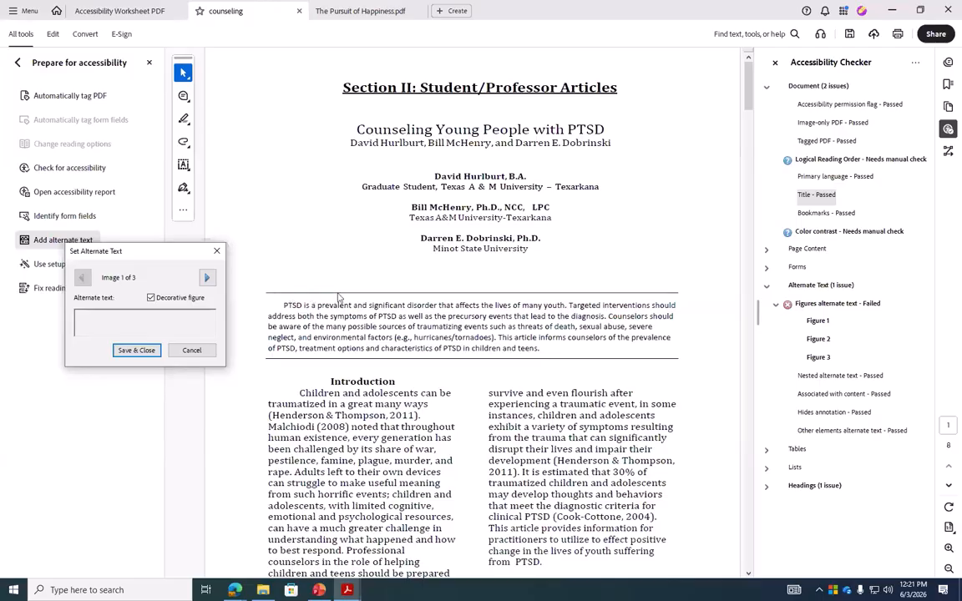
pyautogui.click(207, 277)
pyautogui.click(151, 297)
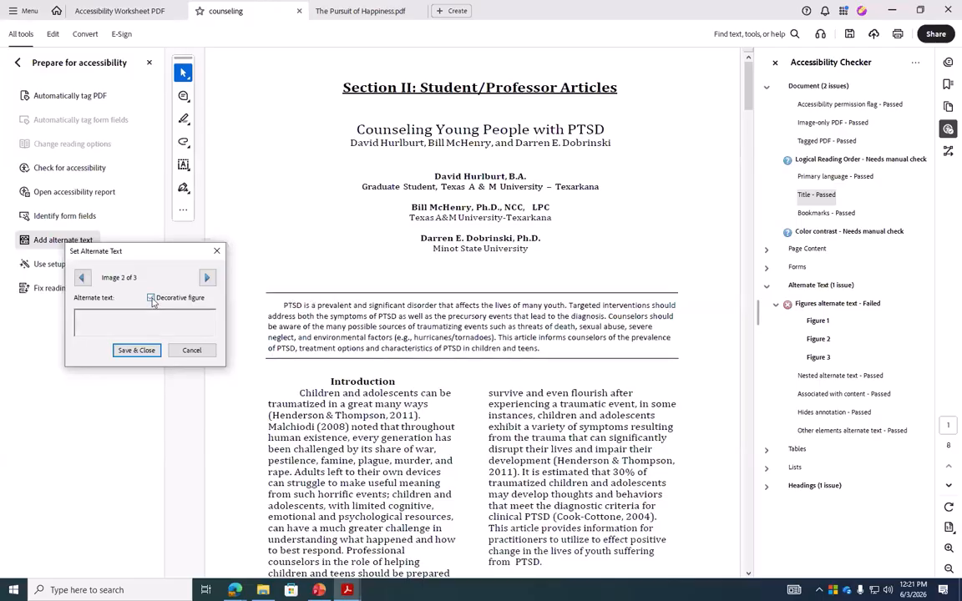
# Set the alternate text of image 3, the brain scans, to "xray" and save the alternate text changes.
pyautogui.click(208, 278)
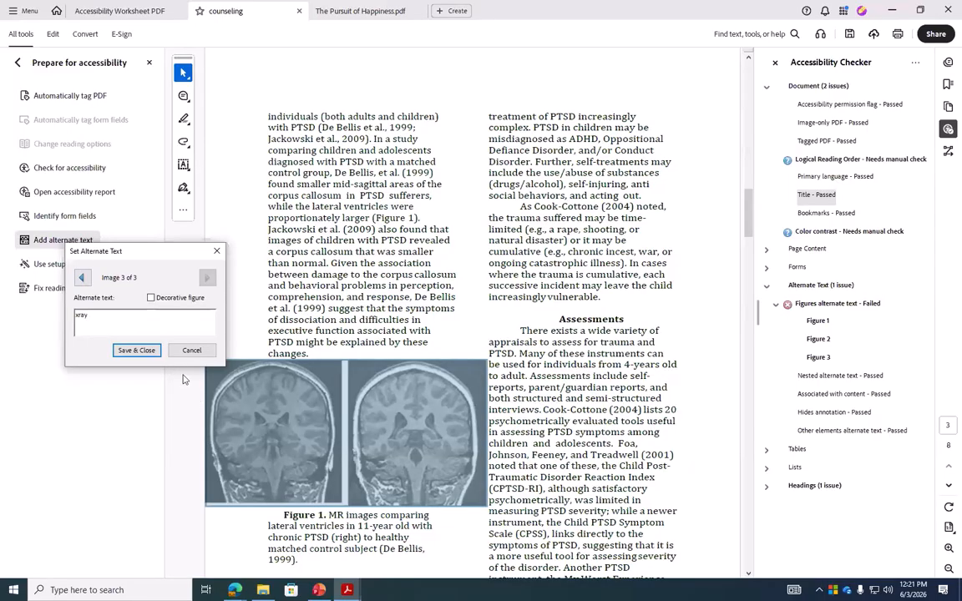
pyautogui.click(138, 351)
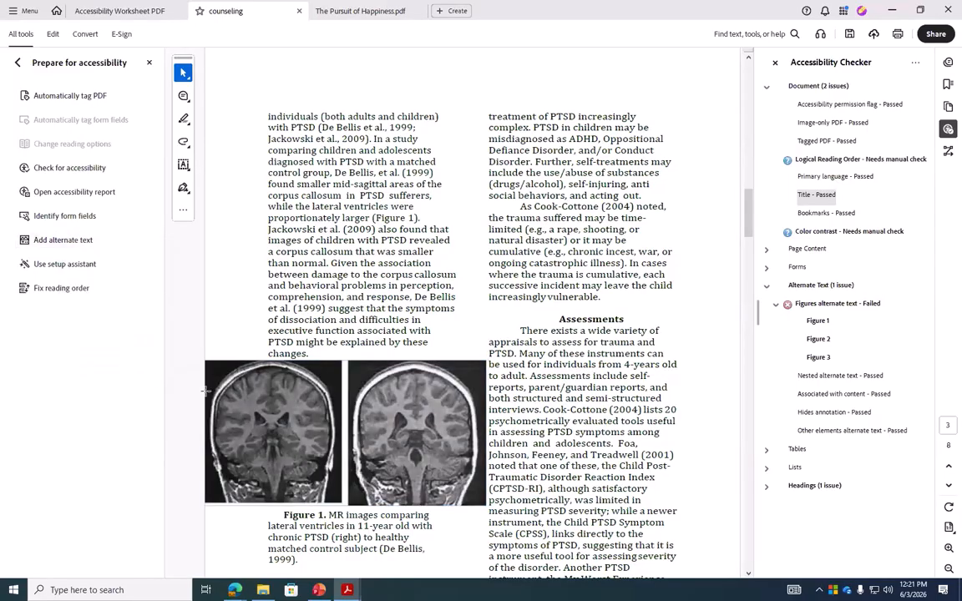
# Collapse the alternate text results and rerun the accessibility check on the document.
pyautogui.click(767, 287)
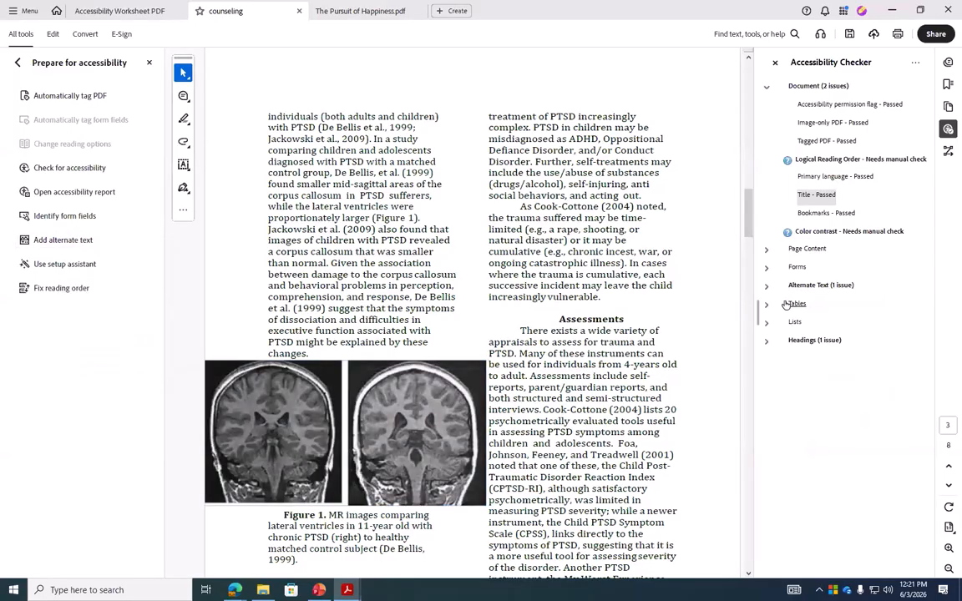
pyautogui.click(73, 170)
pyautogui.click(548, 524)
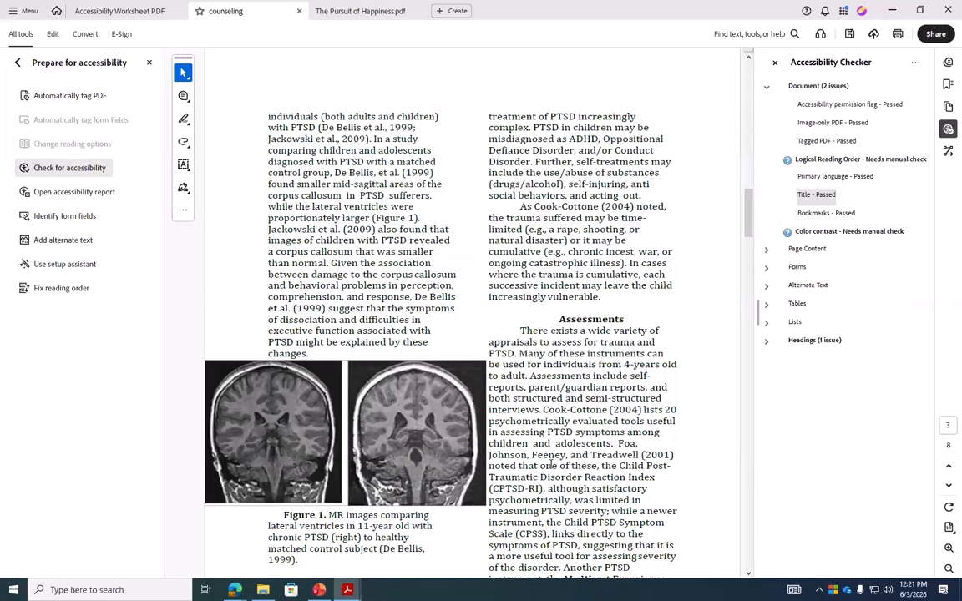
# Collapse the Document results and expand the Headings issue down to the element failing appropriate nesting.
pyautogui.click(766, 87)
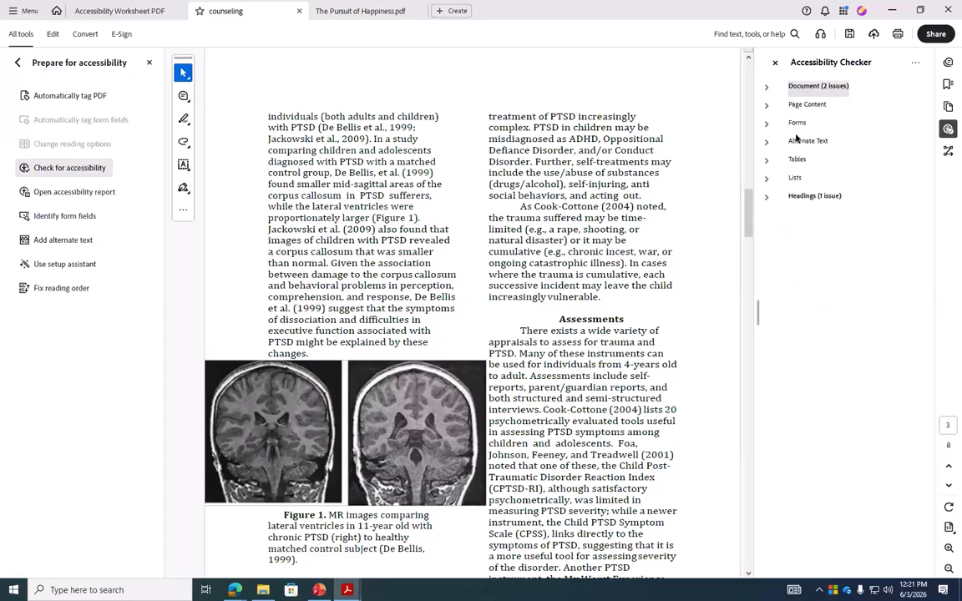
pyautogui.click(766, 198)
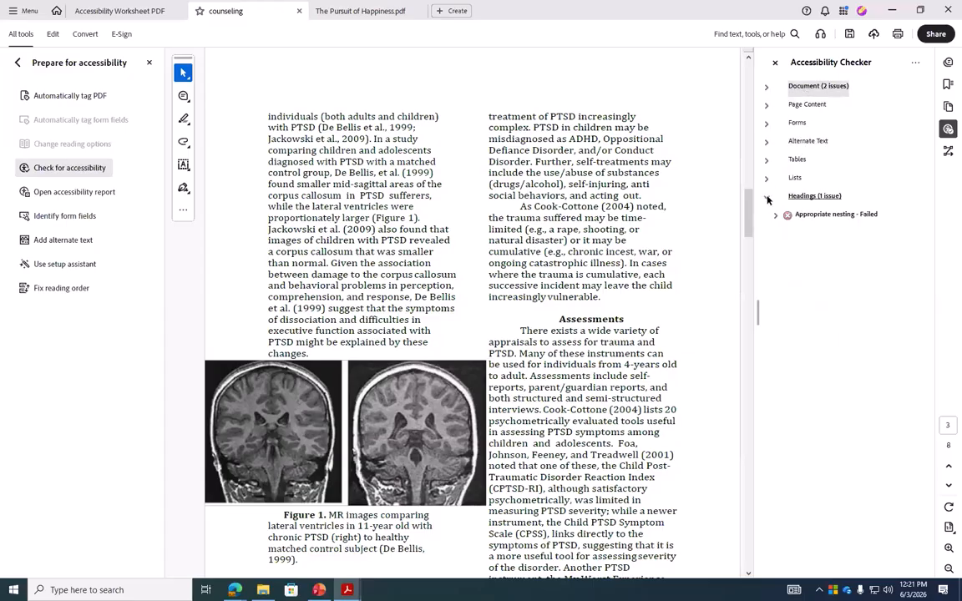
pyautogui.click(776, 215)
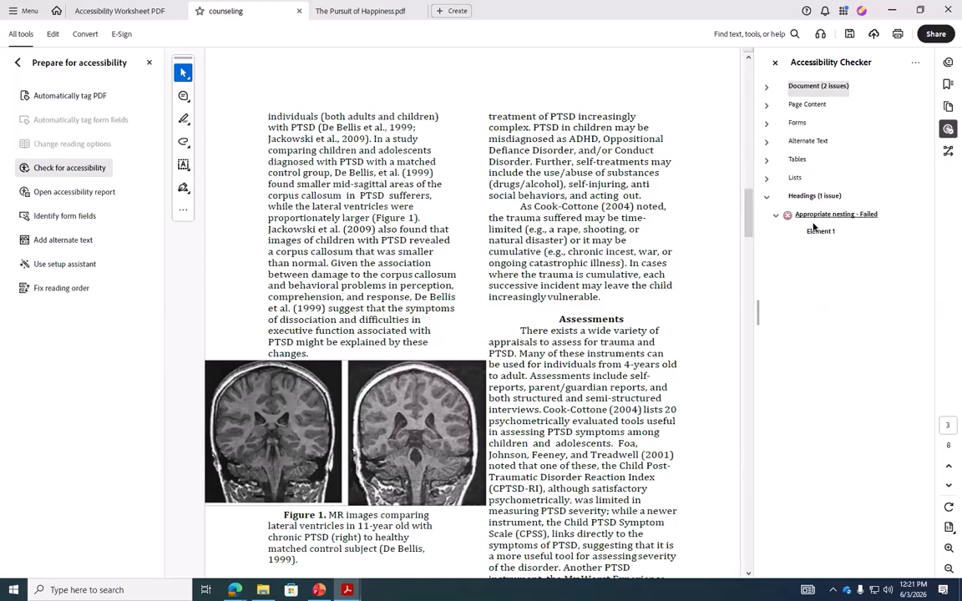
# Collapse the Headings results, switch to The Pursuit of Happiness PDF and test whether its page text can be selected.
pyautogui.click(766, 198)
pyautogui.click(349, 14)
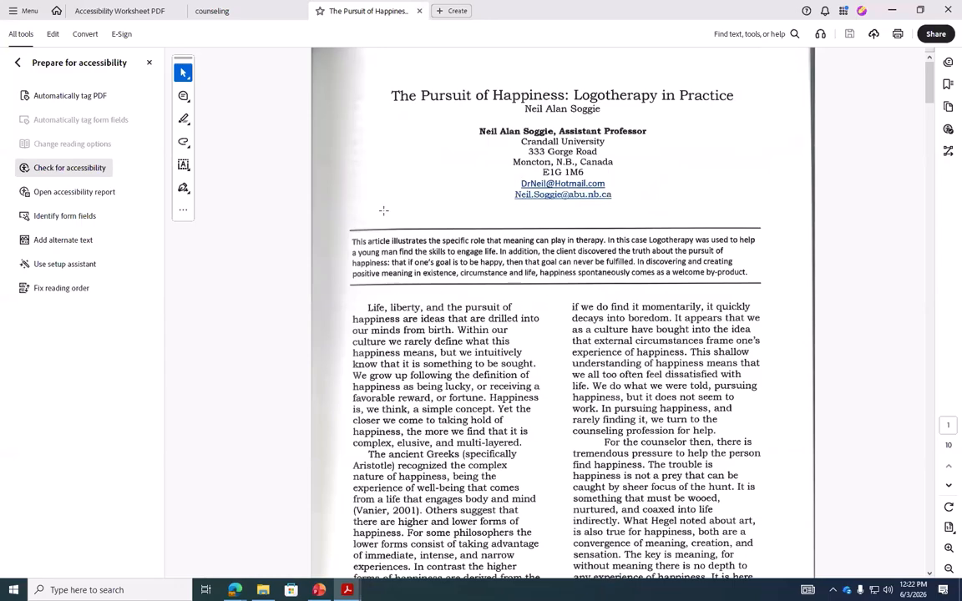
pyautogui.moveTo(376, 183); pyautogui.dragTo(462, 204)
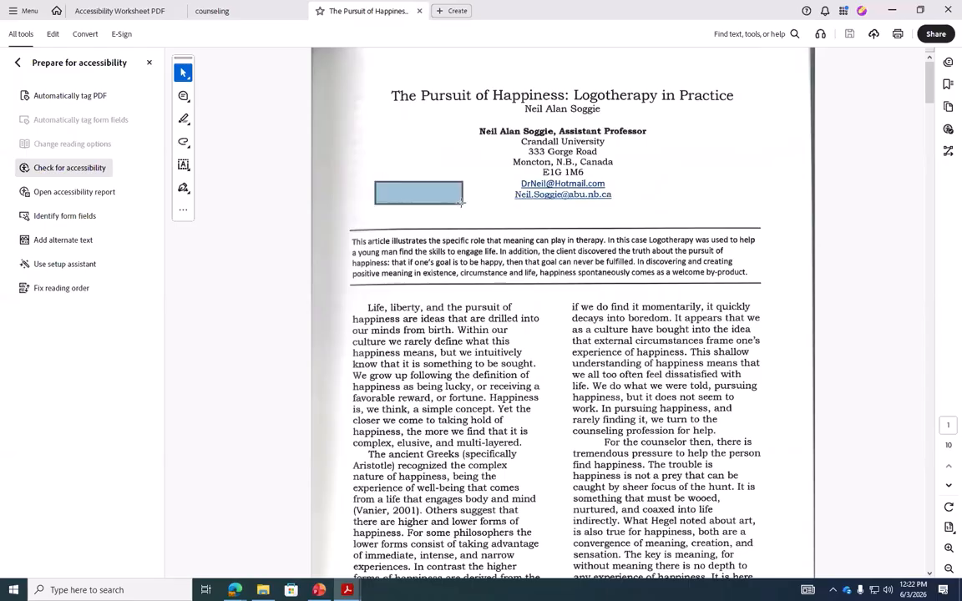
pyautogui.moveTo(352, 234); pyautogui.dragTo(449, 277)
pyautogui.click(439, 221)
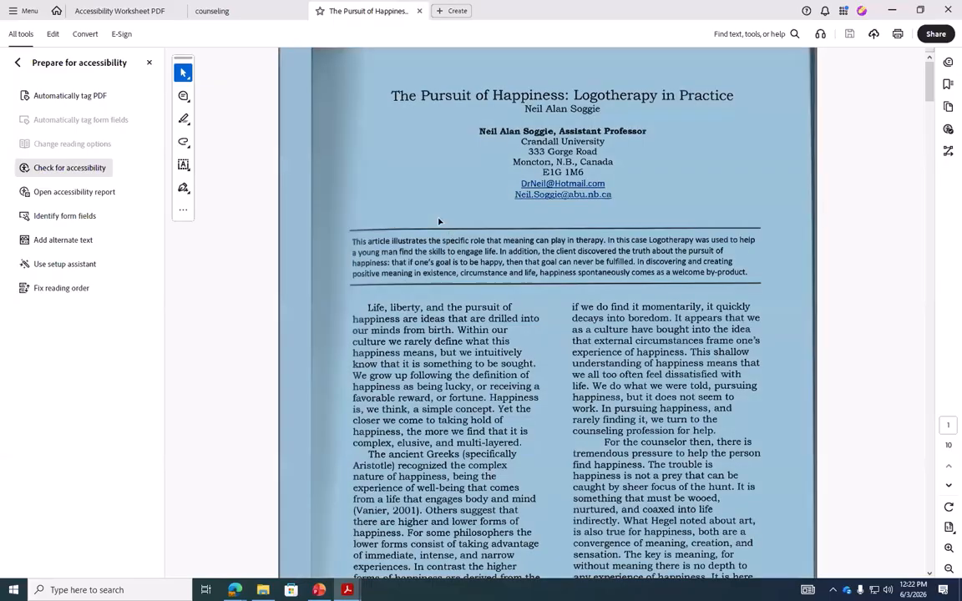
pyautogui.click(386, 198)
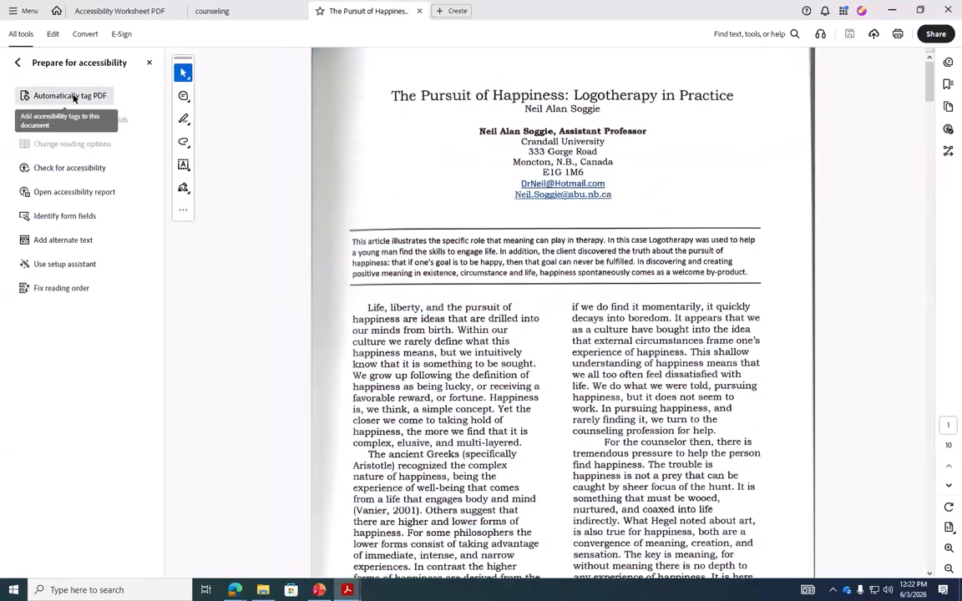
# Set the reading language to English in the document properties of The Pursuit of Happiness PDF.
pyautogui.rightClick(356, 136)
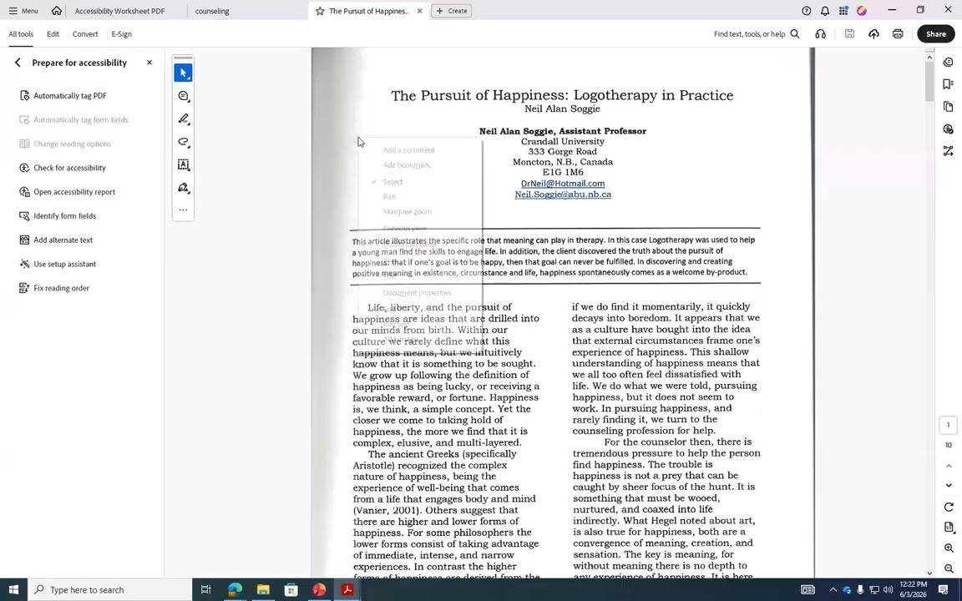
pyautogui.click(426, 294)
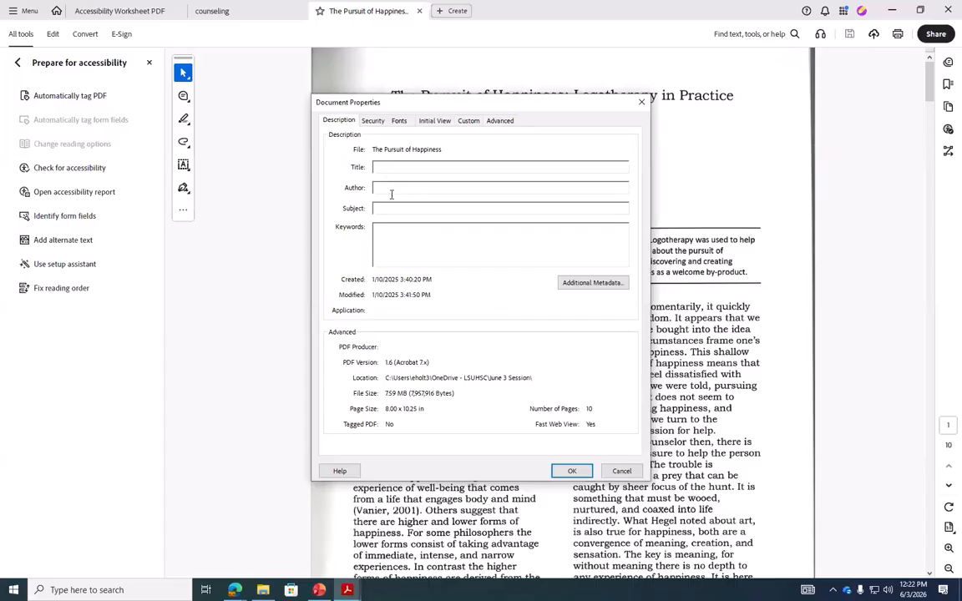
pyautogui.click(501, 121)
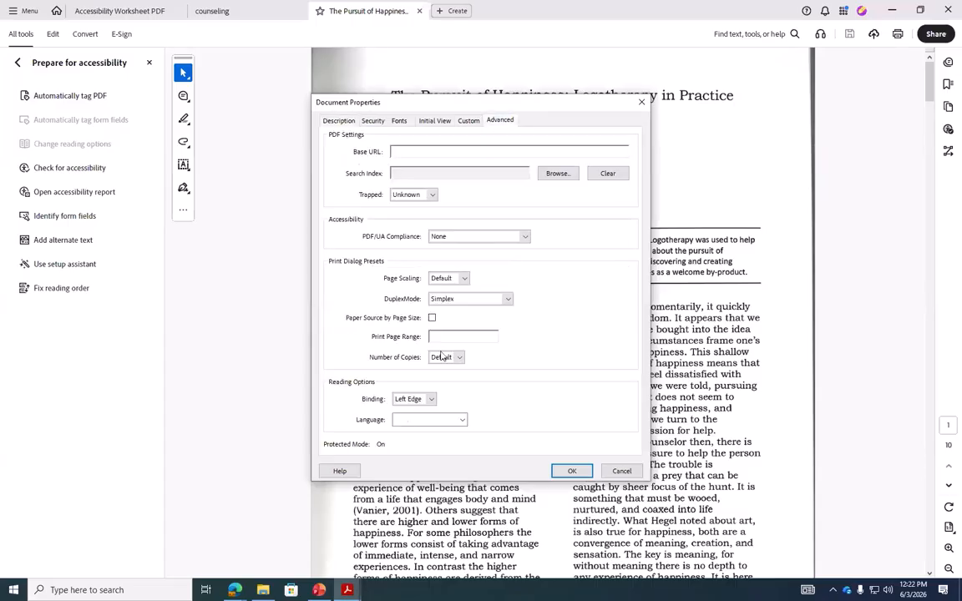
pyautogui.click(460, 421)
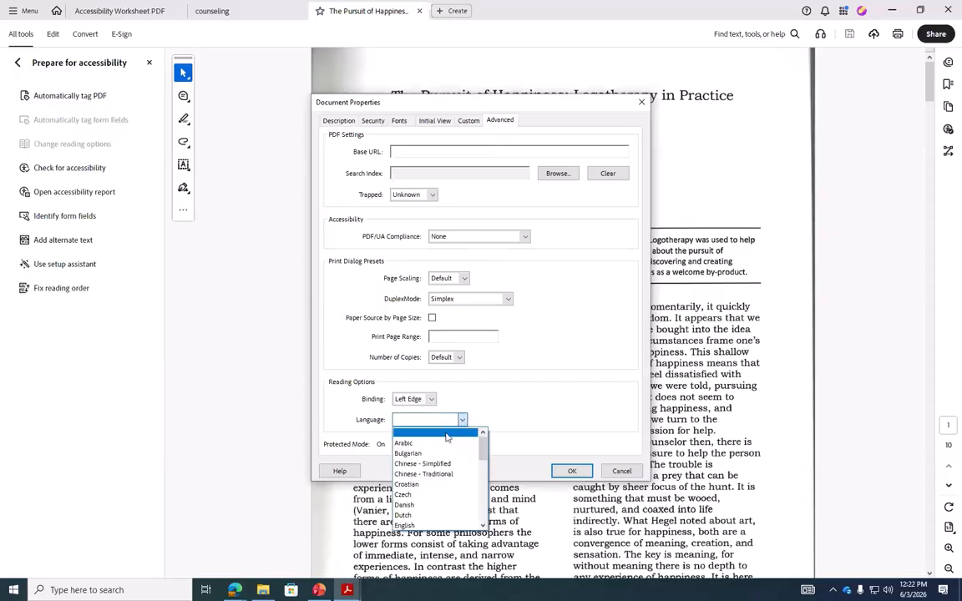
pyautogui.click(413, 524)
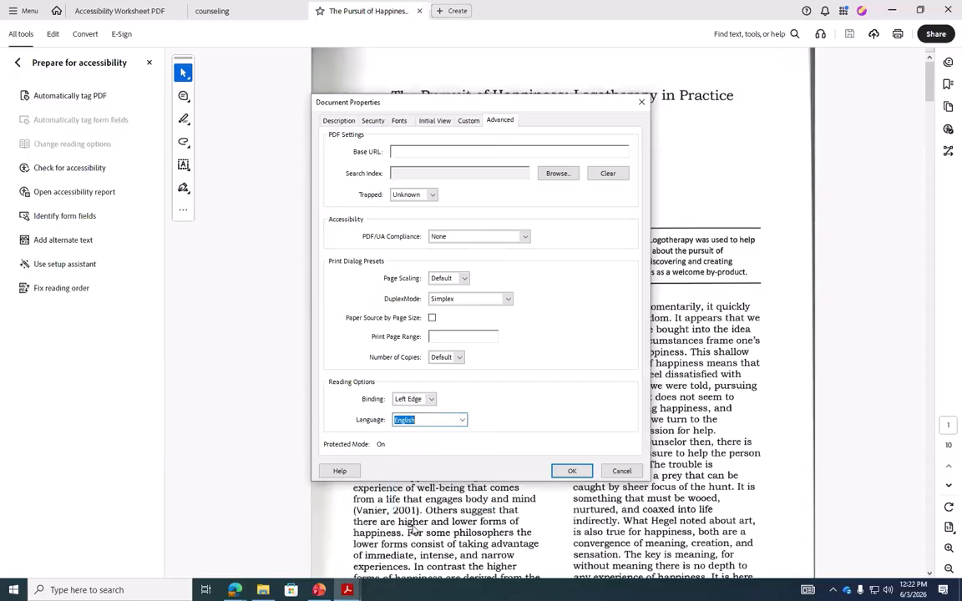
# Set the document title to "pursuit", enter the author's surname as the author, and apply the document properties.
pyautogui.click(348, 123)
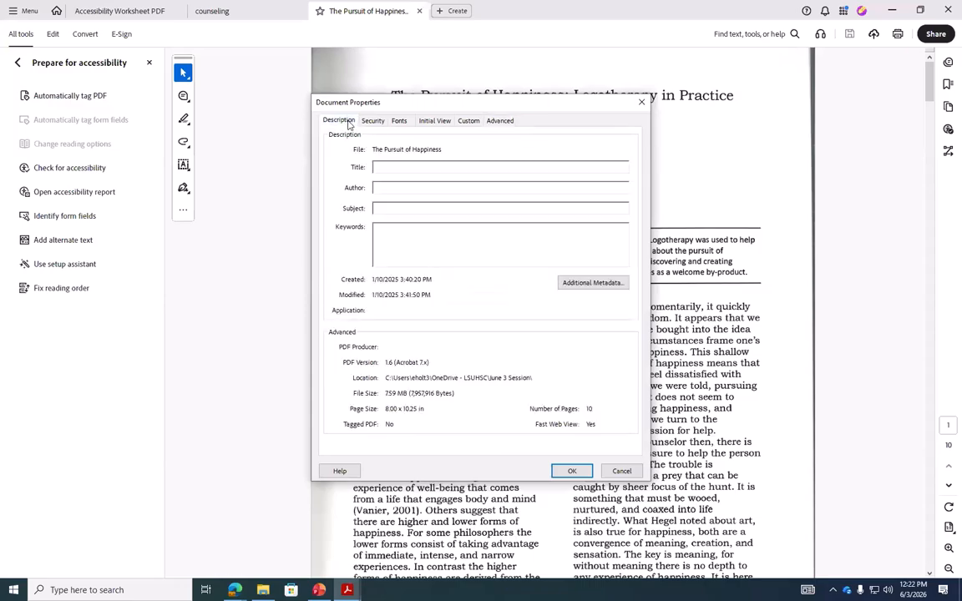
pyautogui.click(385, 167)
pyautogui.moveTo(408, 106); pyautogui.dragTo(413, 147)
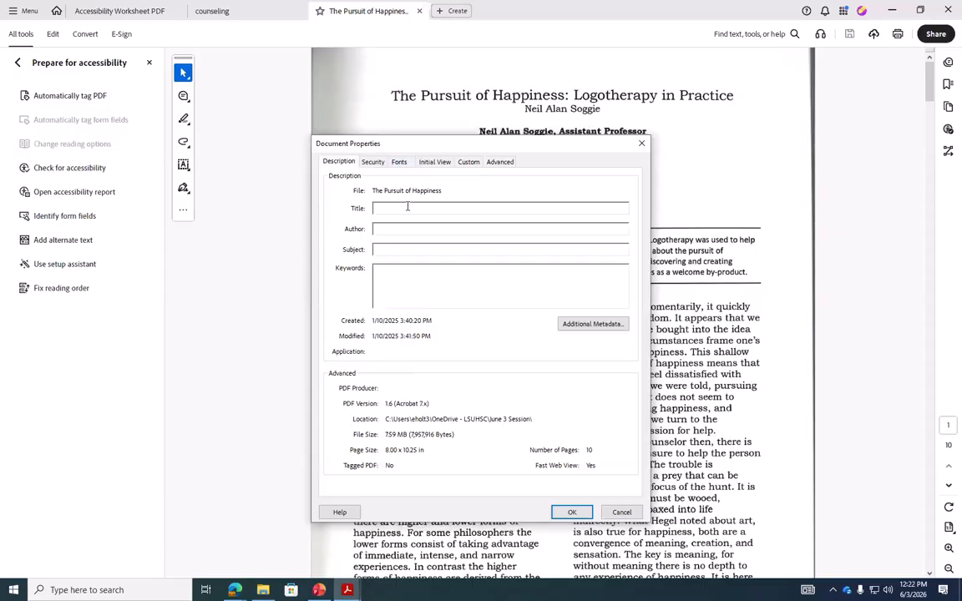
pyautogui.write('pu')
pyautogui.click(426, 232)
pyautogui.write('soggie')
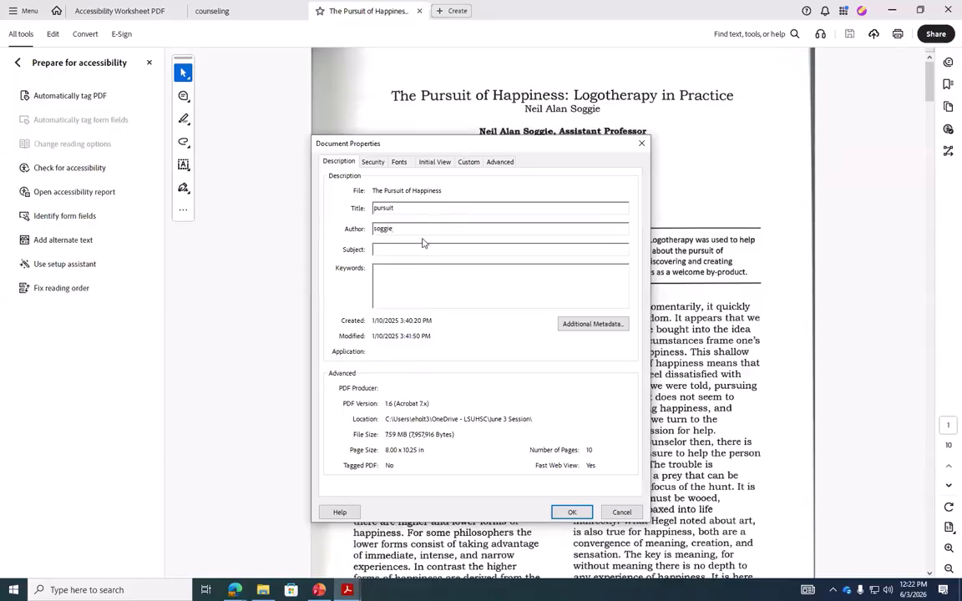
pyautogui.click(571, 512)
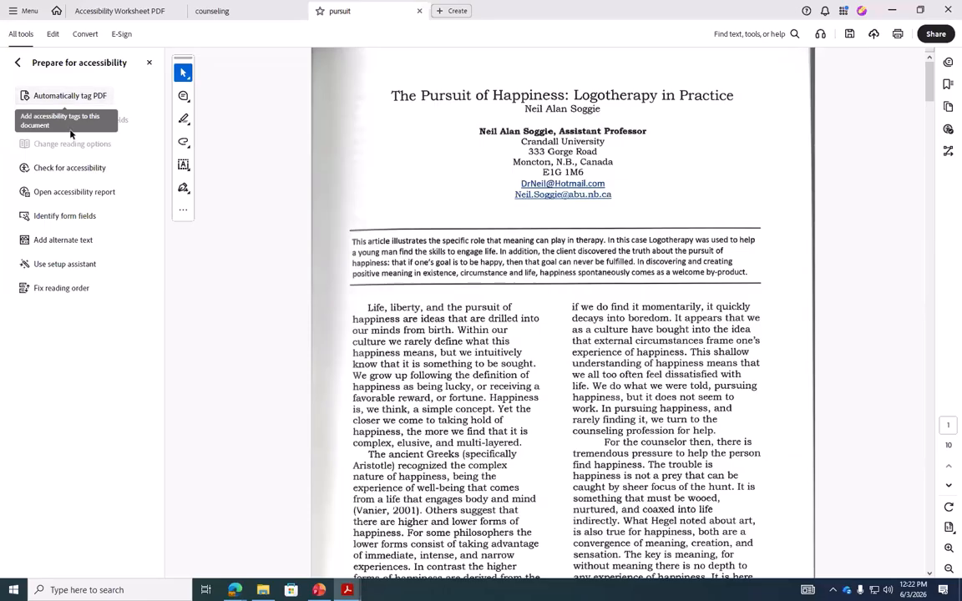
# Run the accessibility check on all pages and collapse the Page Content and Alternate Text results.
pyautogui.click(70, 170)
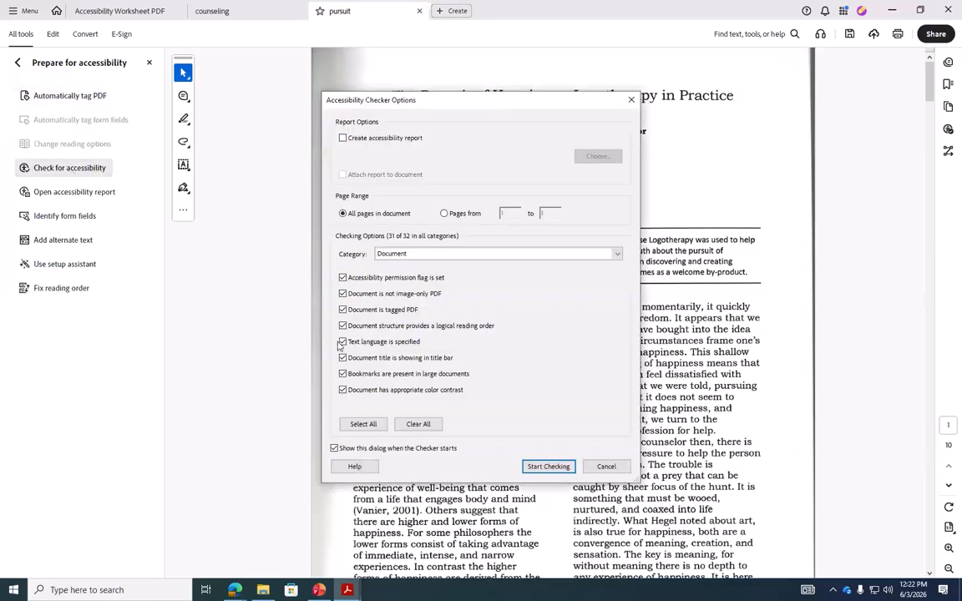
pyautogui.click(548, 467)
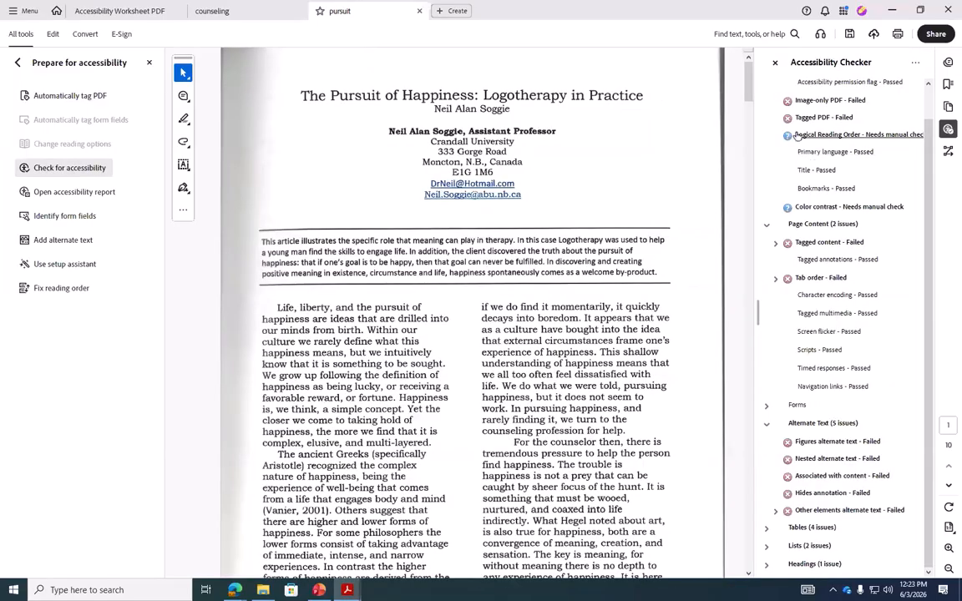
pyautogui.scroll(1, 777, 138)
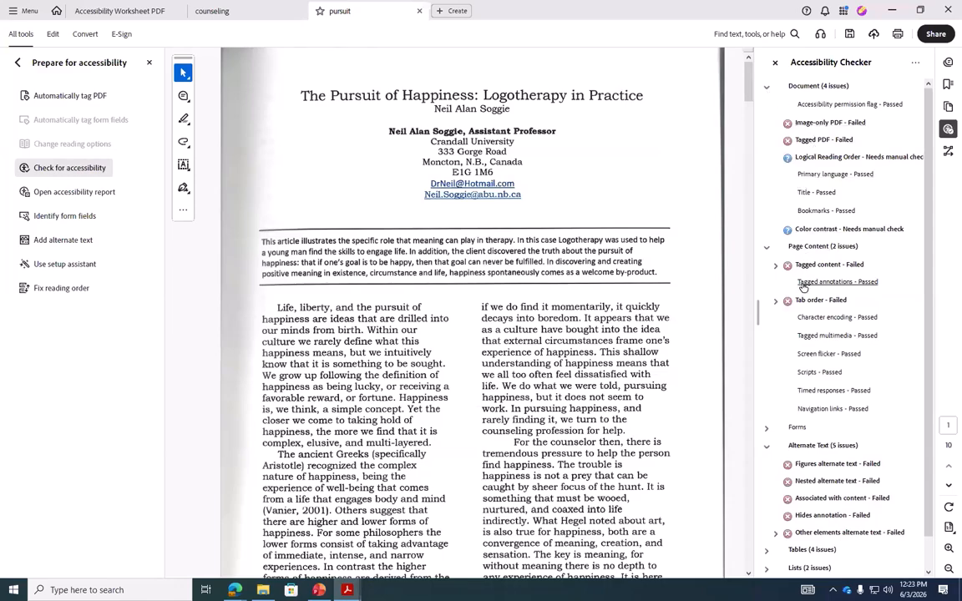
pyautogui.click(766, 247)
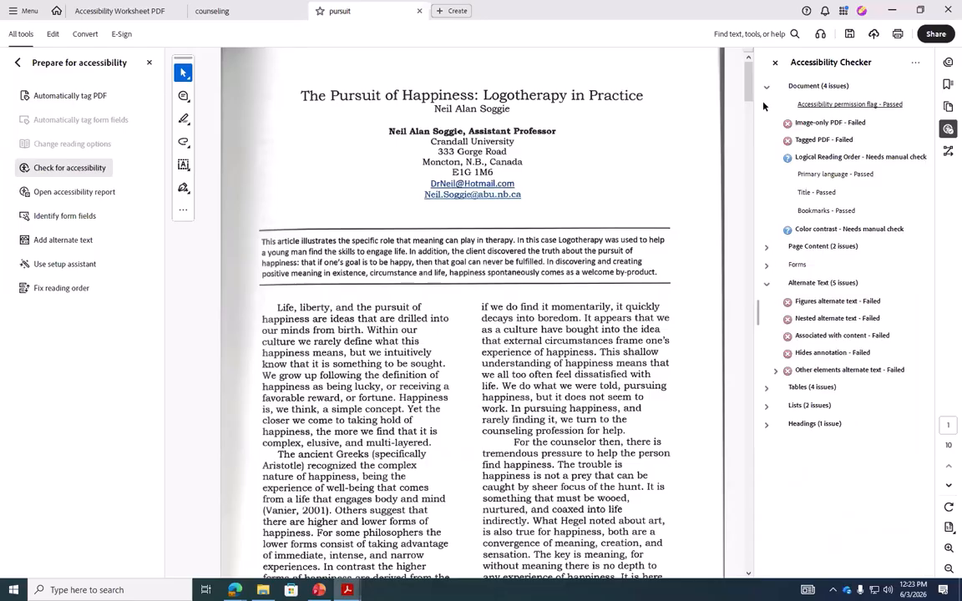
pyautogui.click(767, 283)
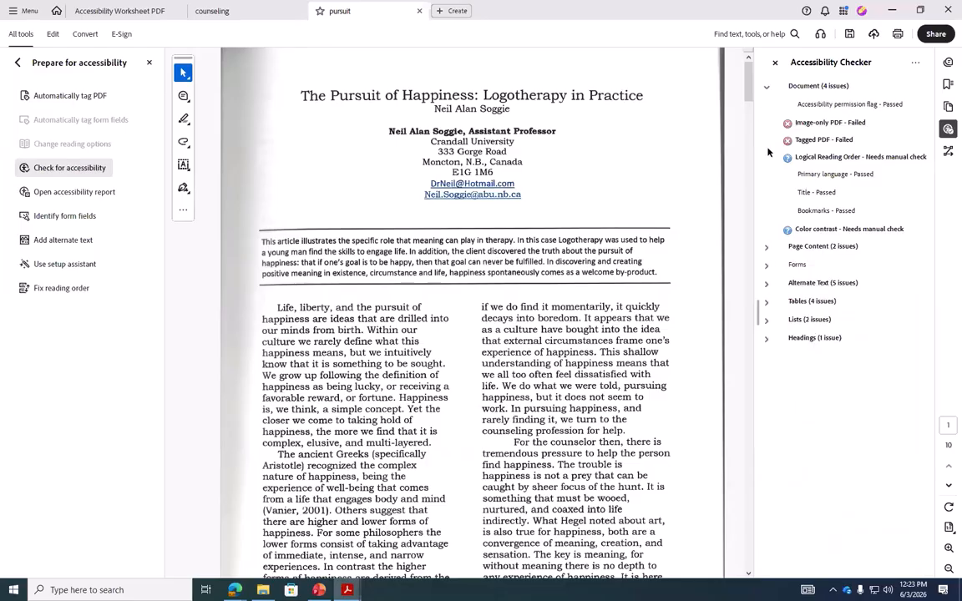
# Fix the Image-only PDF issue by recognizing text as Searchable Image at 300 dpi, and test selecting the second-column text.
pyautogui.rightClick(815, 127)
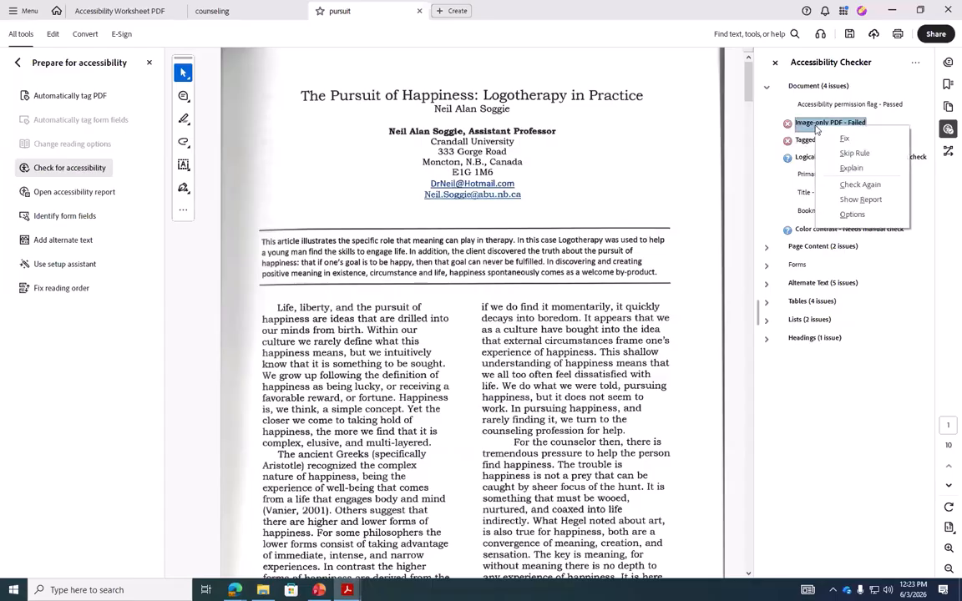
pyautogui.click(846, 138)
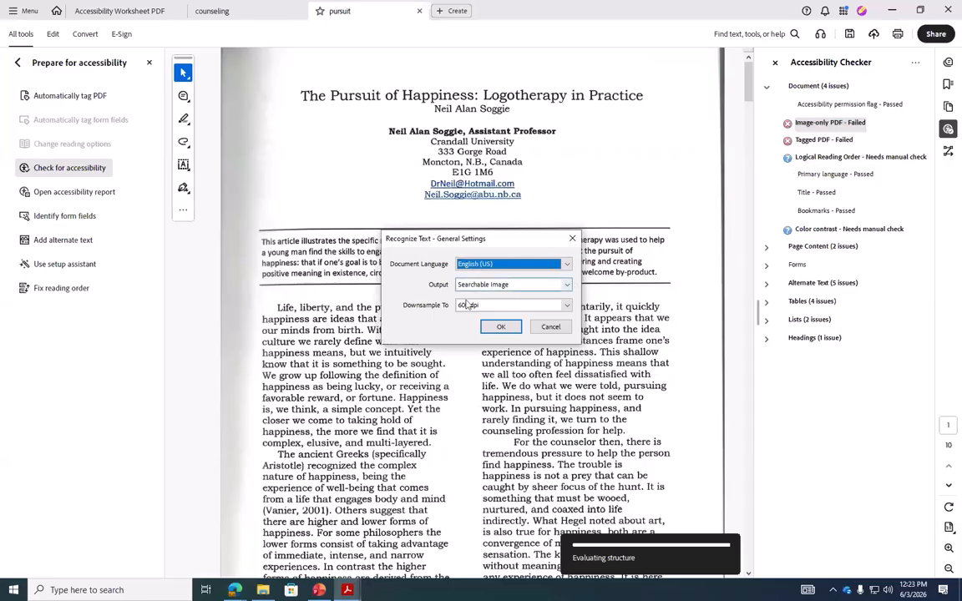
pyautogui.click(518, 306)
pyautogui.click(473, 328)
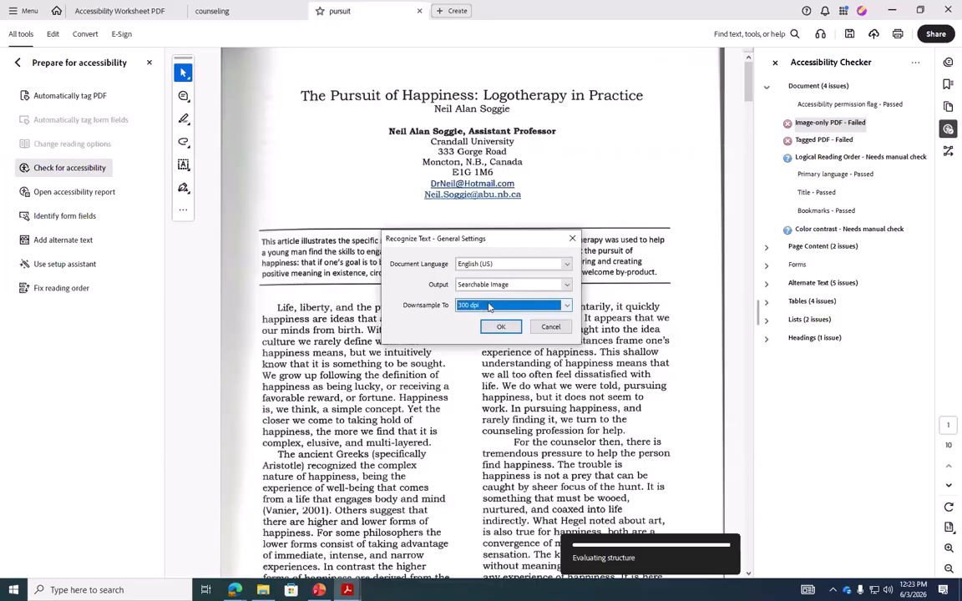
pyautogui.click(568, 287)
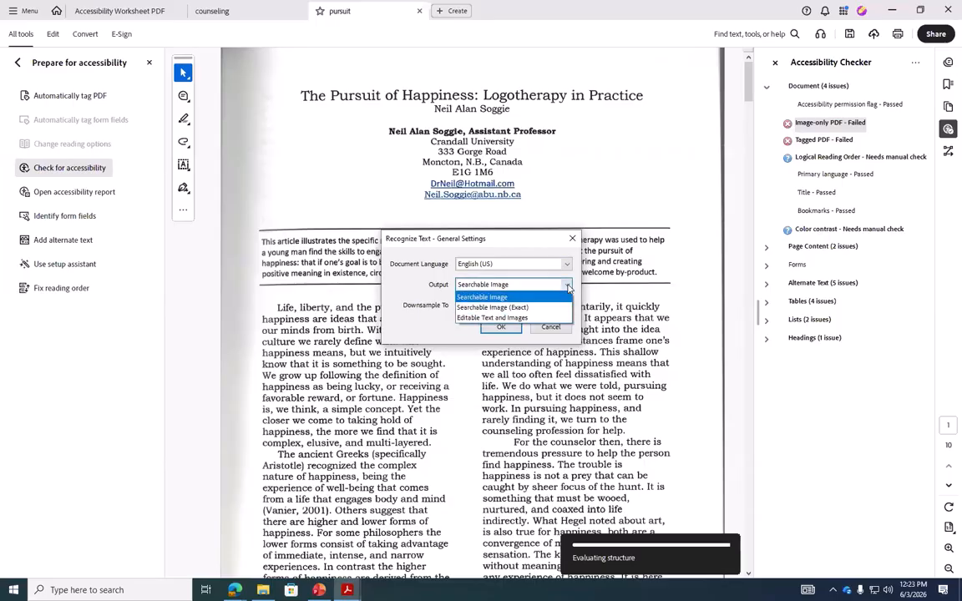
pyautogui.click(503, 298)
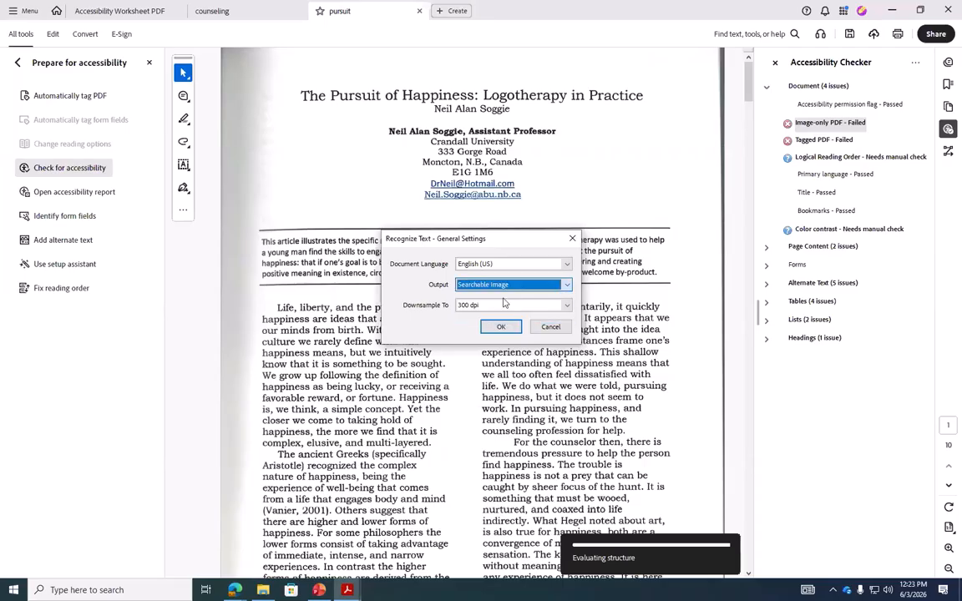
pyautogui.click(502, 326)
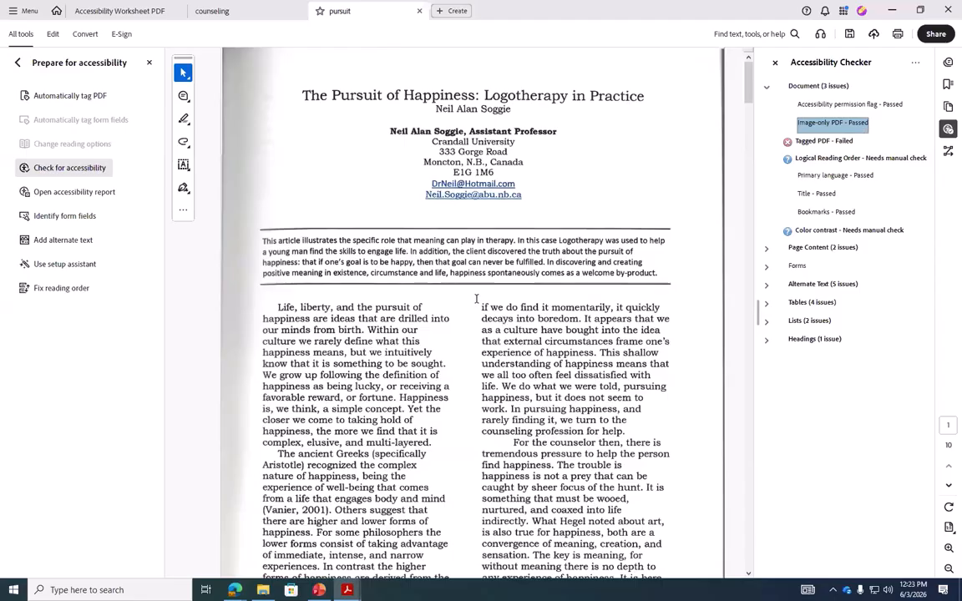
pyautogui.moveTo(480, 309); pyautogui.dragTo(611, 399)
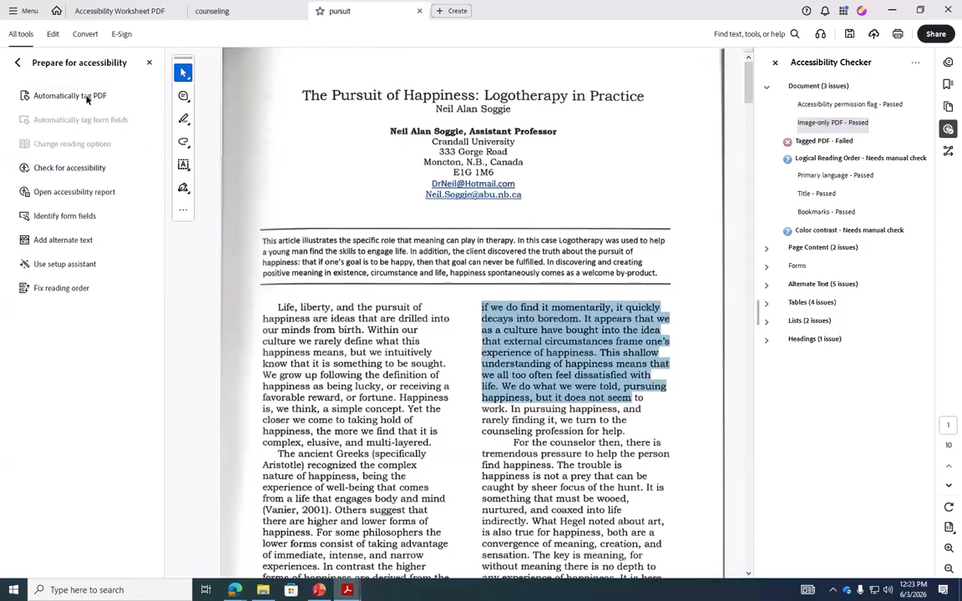
# Run Scan & OCR text recognition on all pages of this file in English(US).
pyautogui.click(17, 63)
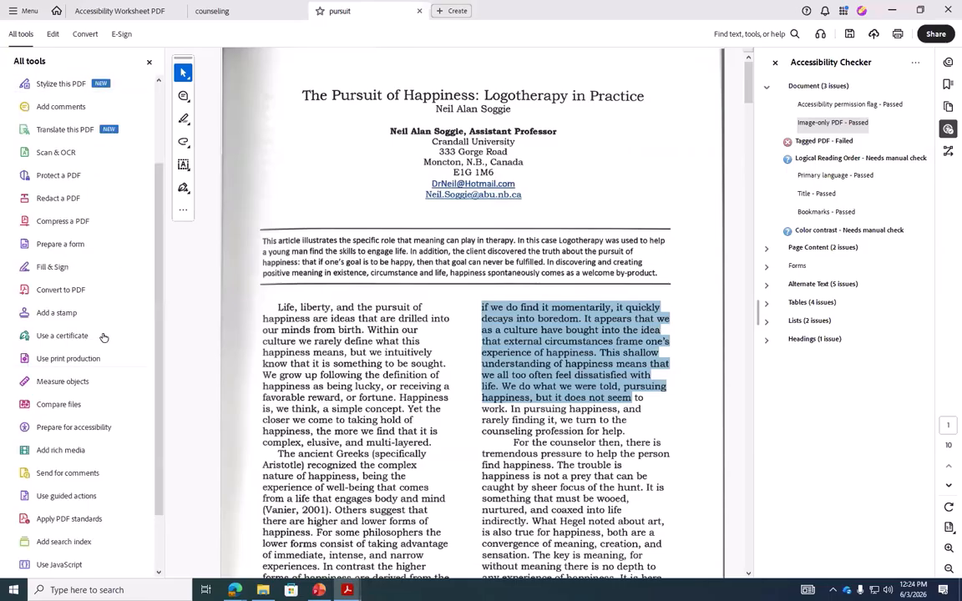
pyautogui.scroll(3, 67, 304)
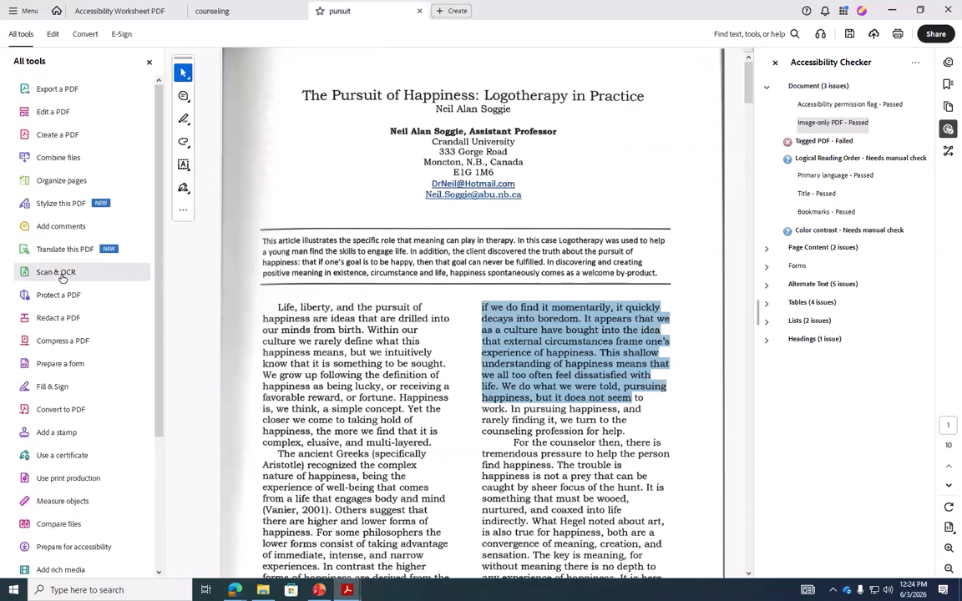
pyautogui.click(62, 274)
pyautogui.click(51, 236)
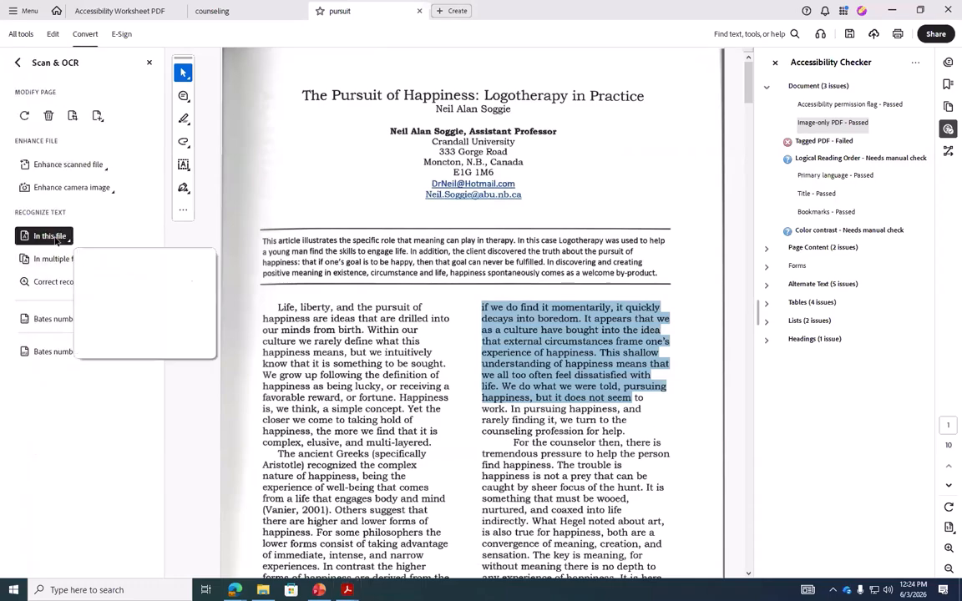
pyautogui.click(172, 340)
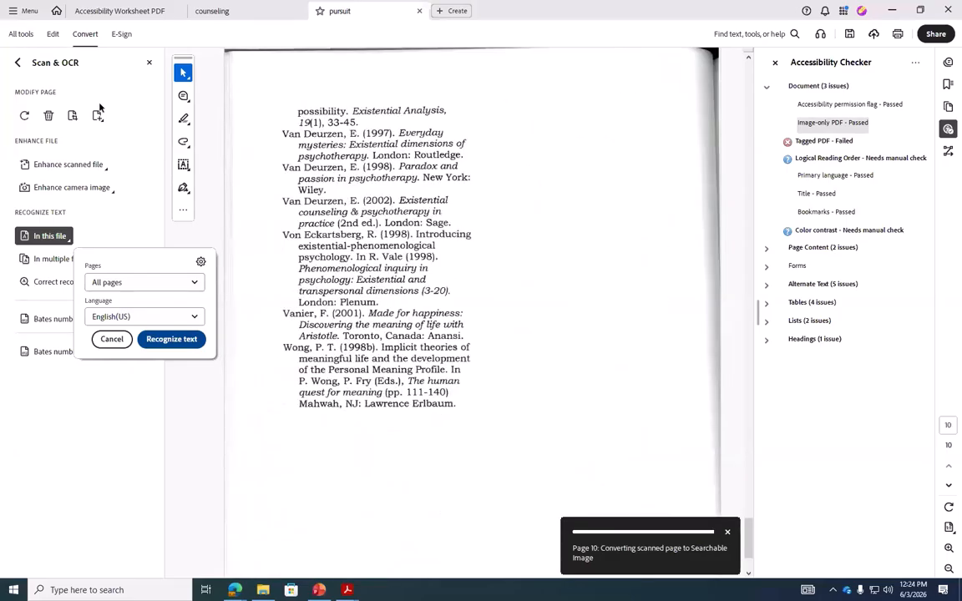
# Return to the Prepare for accessibility tools and rerun the accessibility check on all pages.
pyautogui.click(18, 62)
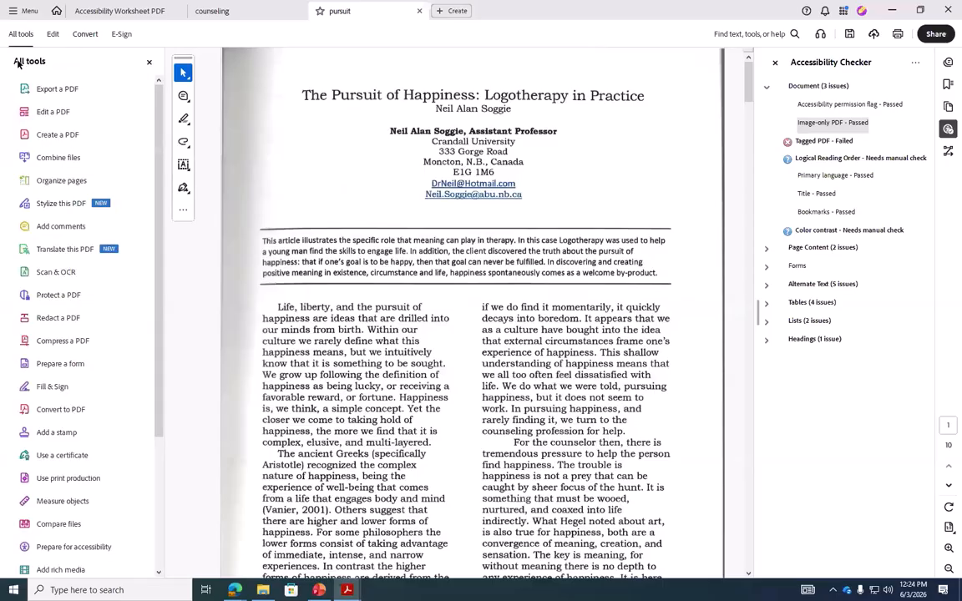
pyautogui.click(71, 549)
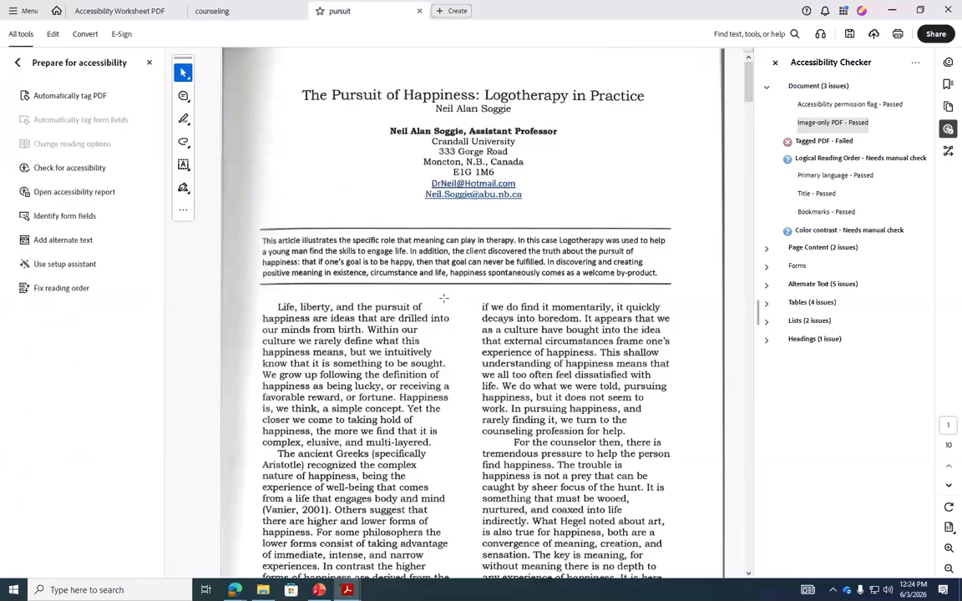
pyautogui.click(66, 168)
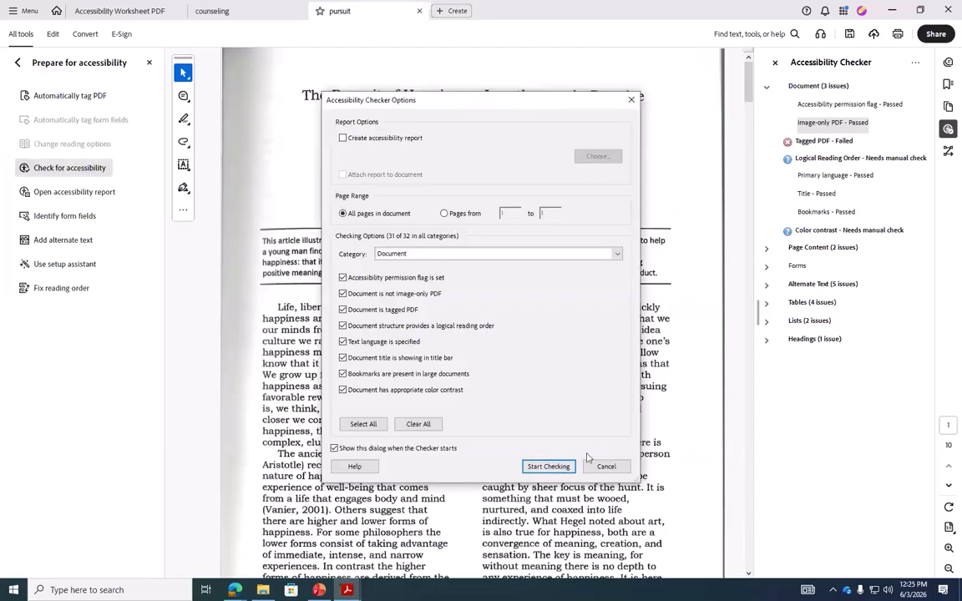
pyautogui.click(607, 467)
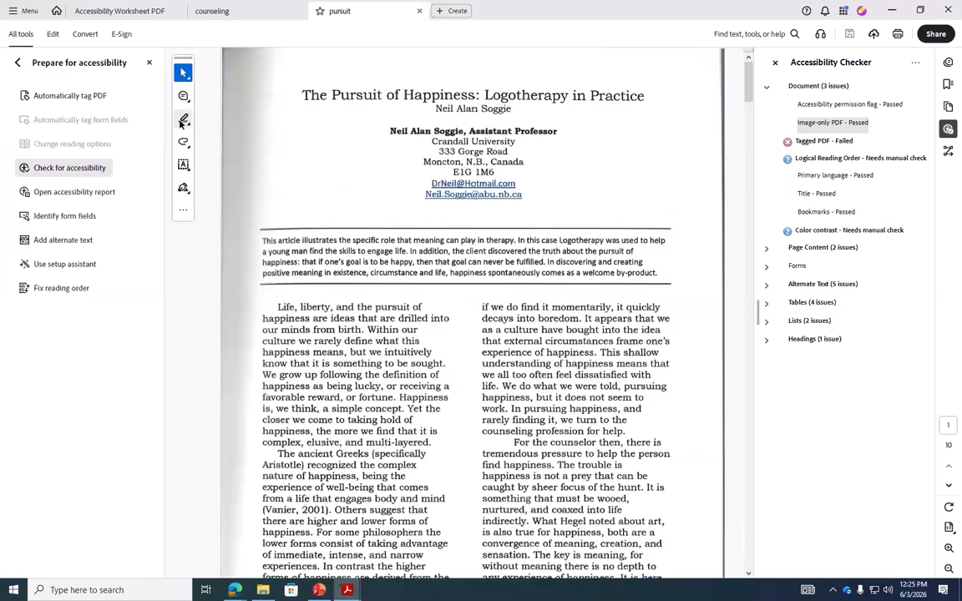
pyautogui.click(95, 169)
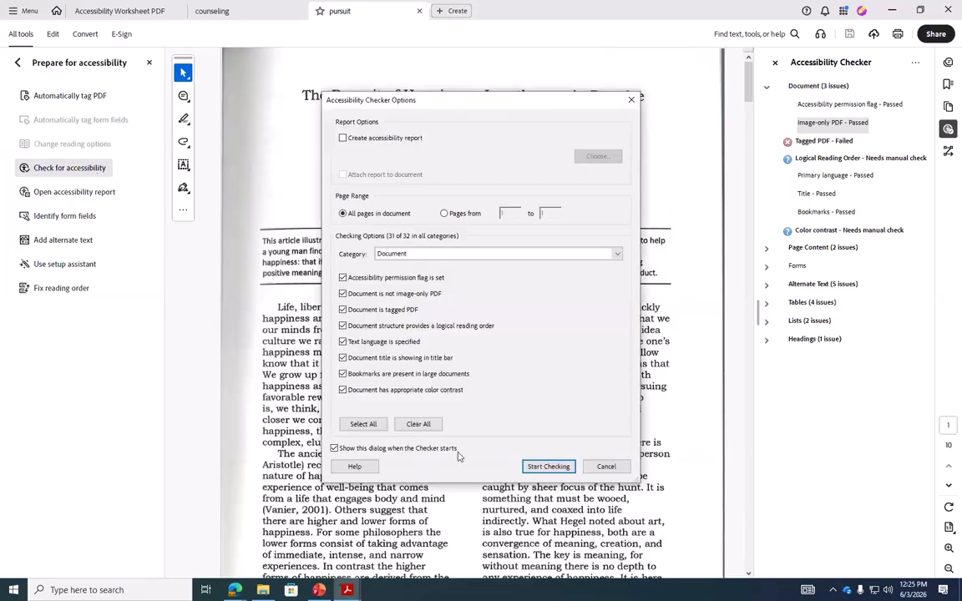
pyautogui.click(545, 465)
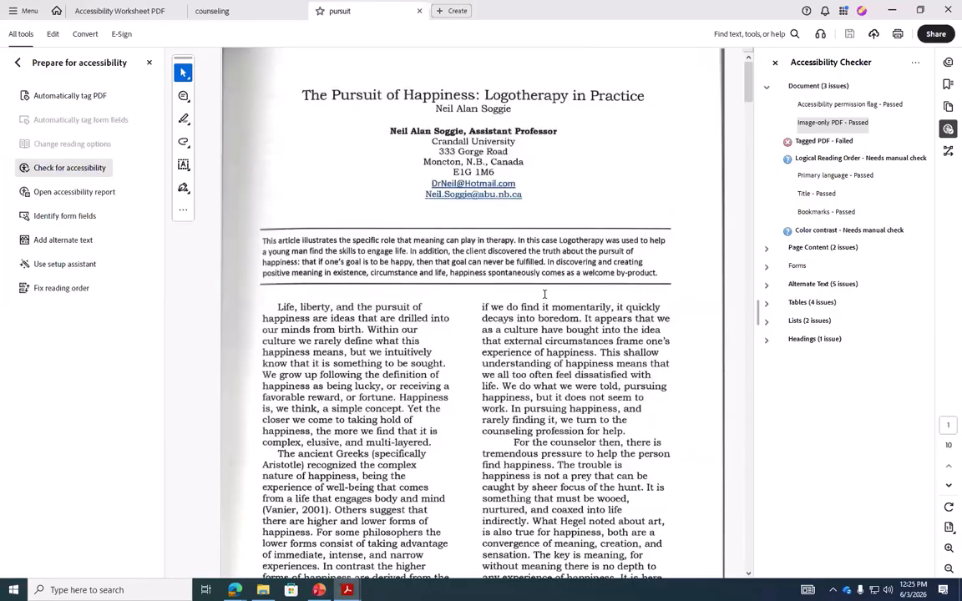
# Fix the failed Tagged PDF rule and expand the list of figures under Figures alternate text.
pyautogui.rightClick(810, 146)
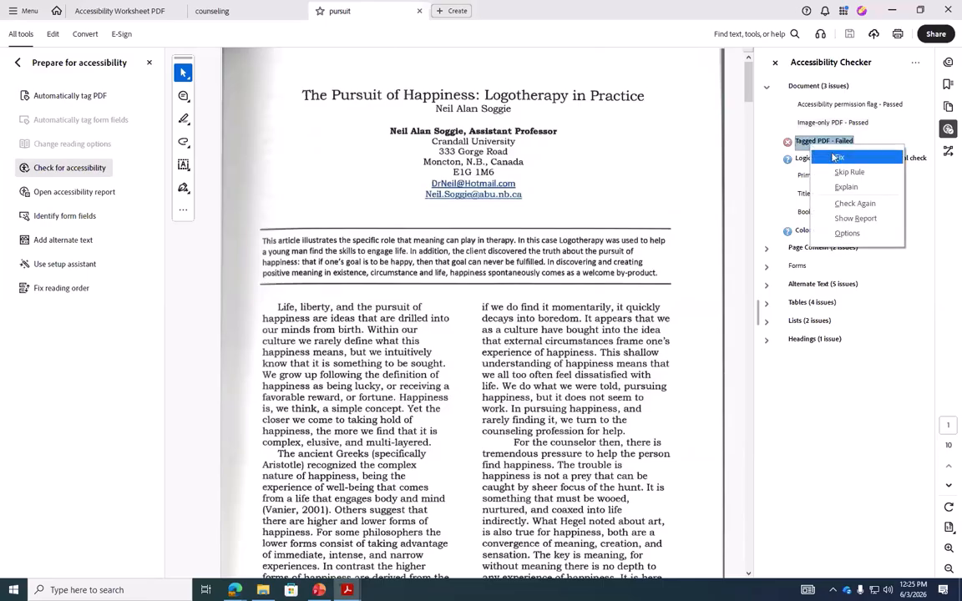
pyautogui.click(835, 157)
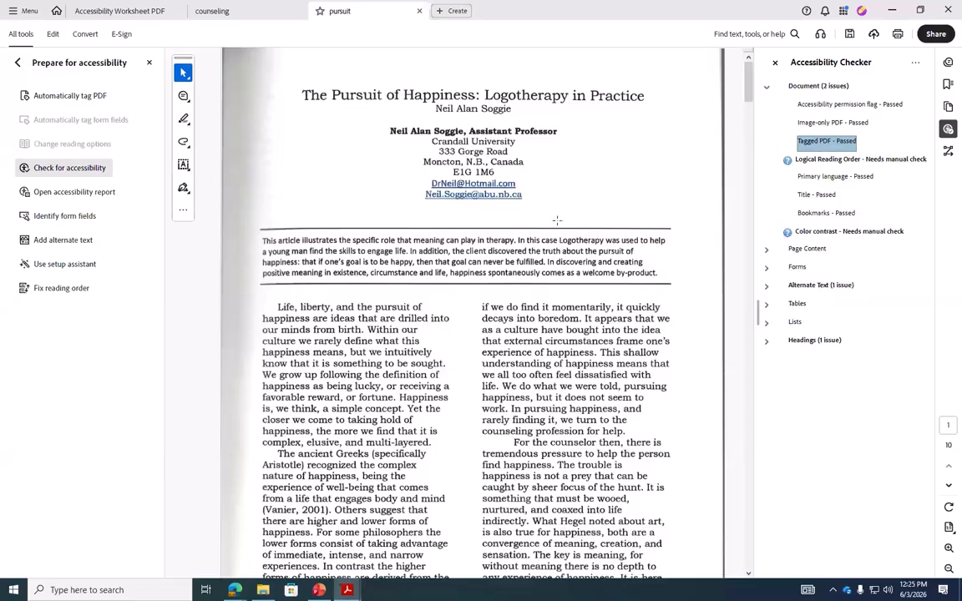
pyautogui.click(766, 289)
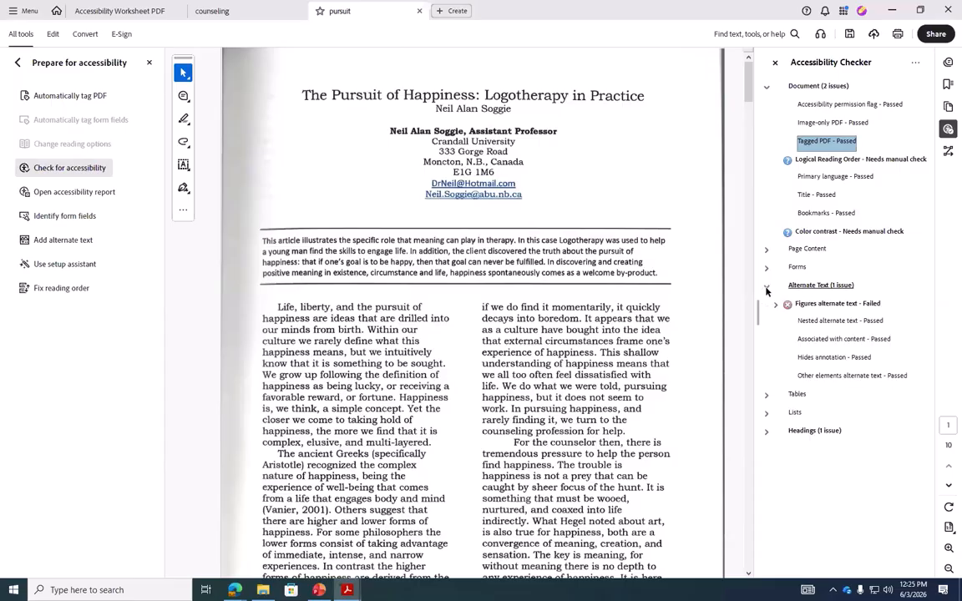
pyautogui.click(776, 304)
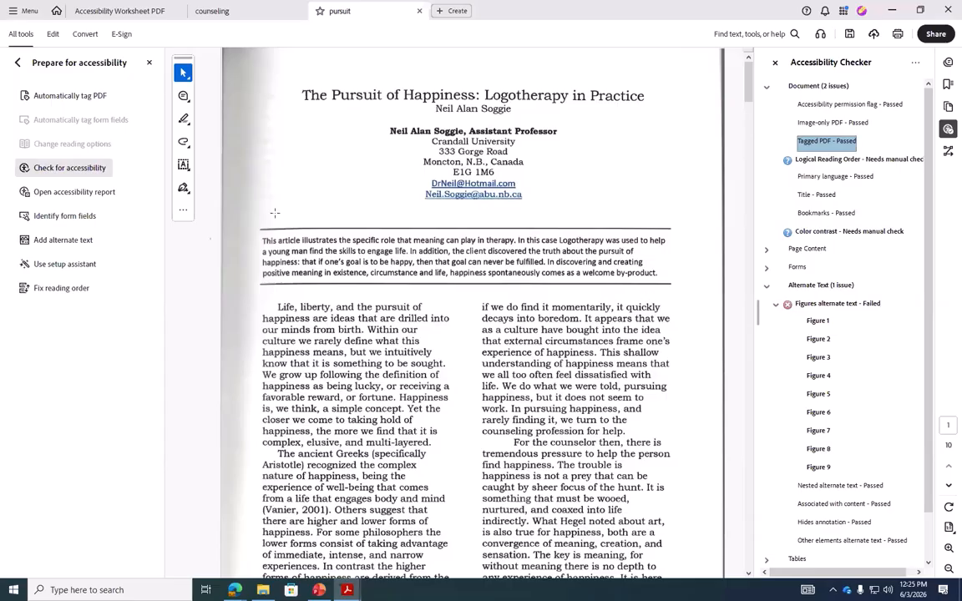
# Detect the document's figures for alternate text, mark all nine images as decorative, and save the settings.
pyautogui.click(75, 240)
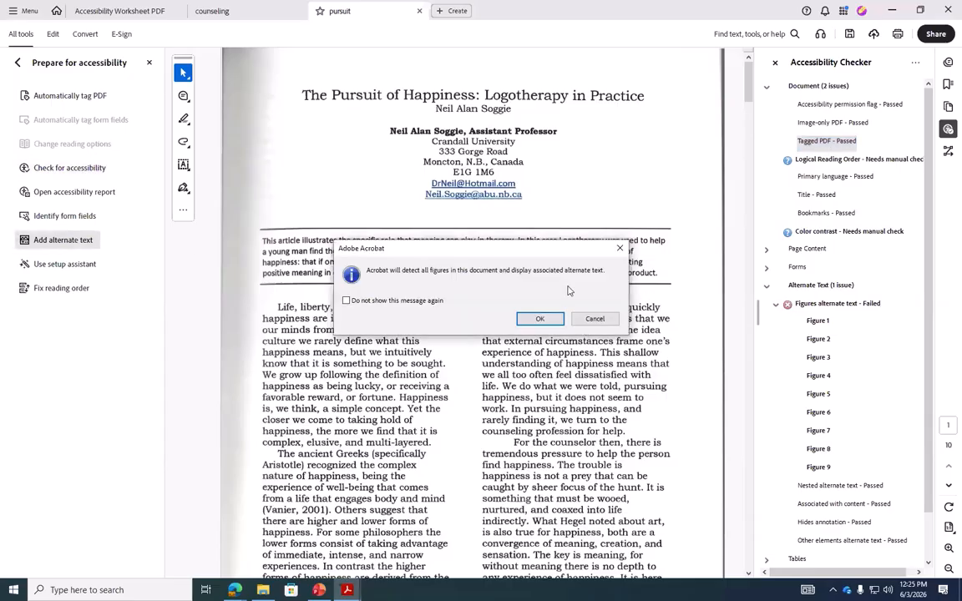
pyautogui.click(541, 318)
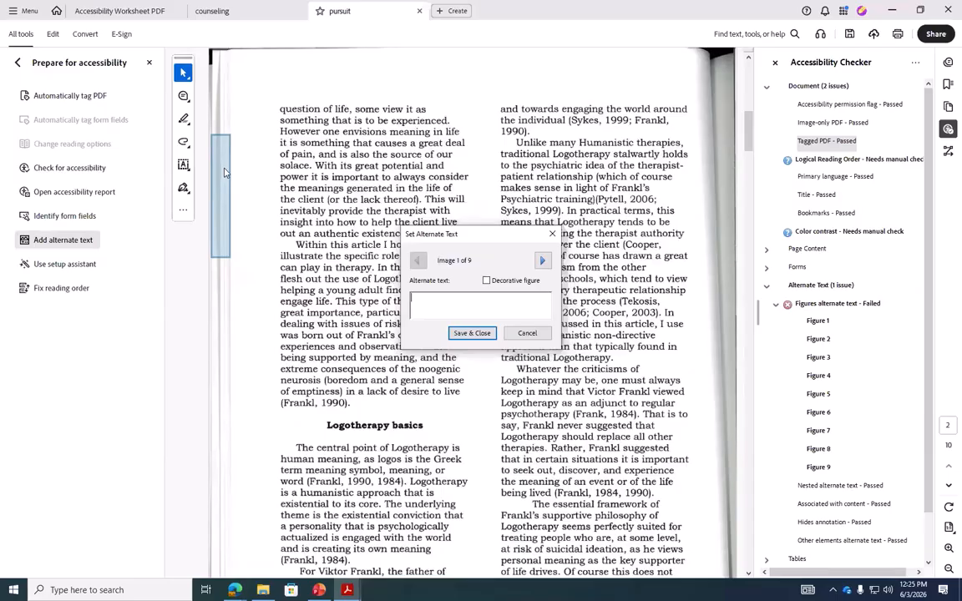
pyautogui.click(510, 284)
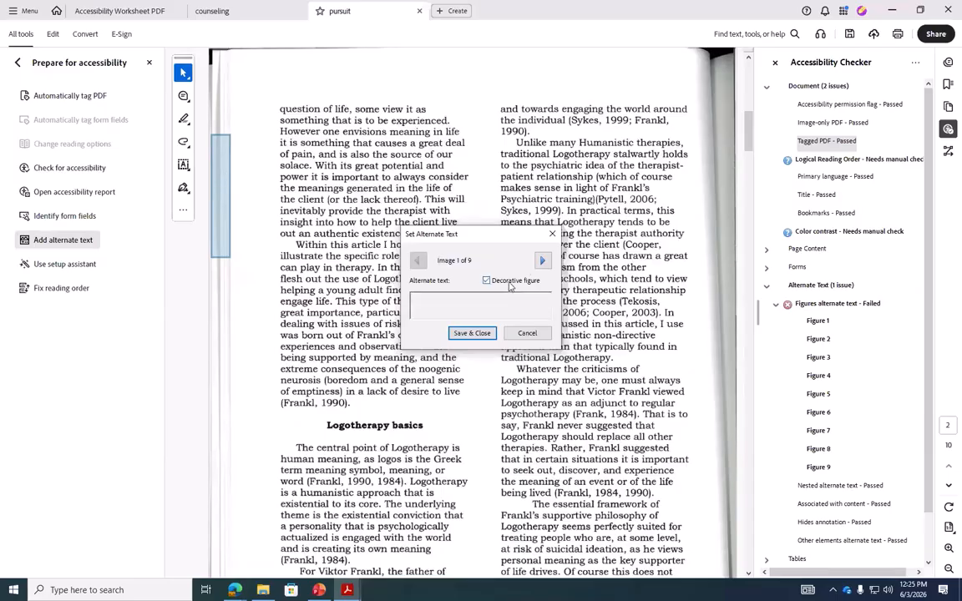
pyautogui.click(542, 261)
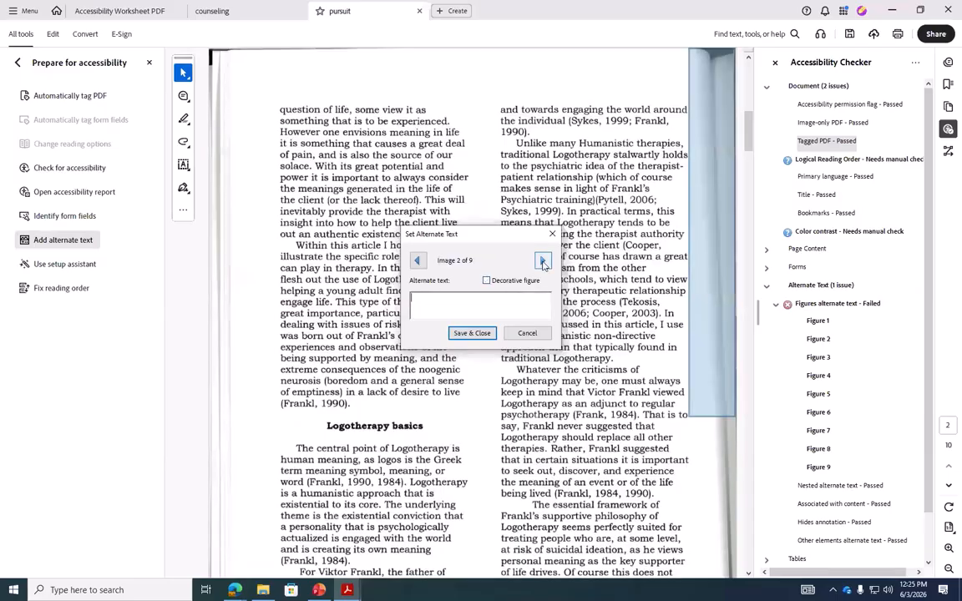
pyautogui.click(487, 281)
pyautogui.click(544, 262)
pyautogui.click(487, 281)
pyautogui.click(542, 261)
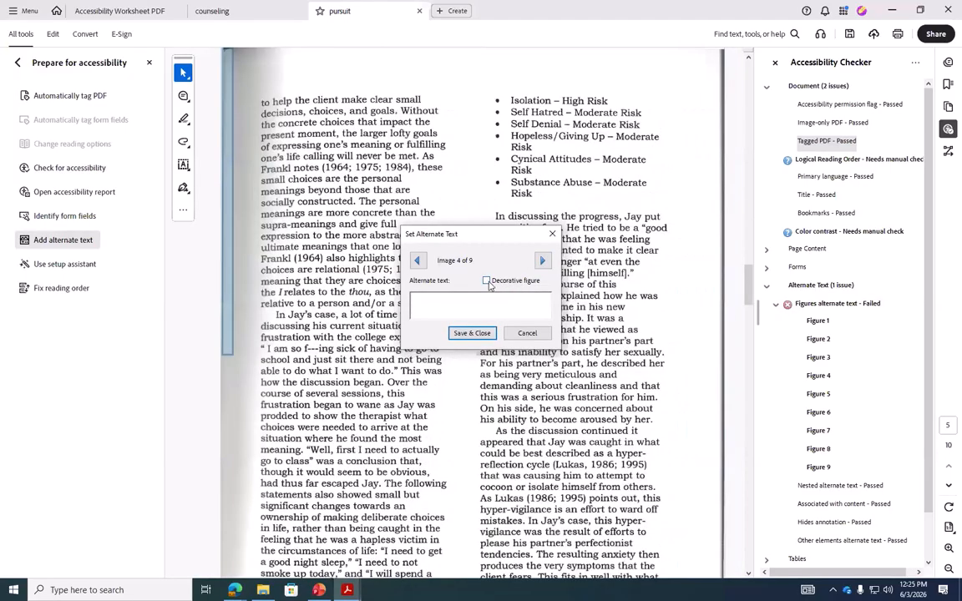
pyautogui.click(487, 282)
pyautogui.click(543, 263)
pyautogui.click(487, 281)
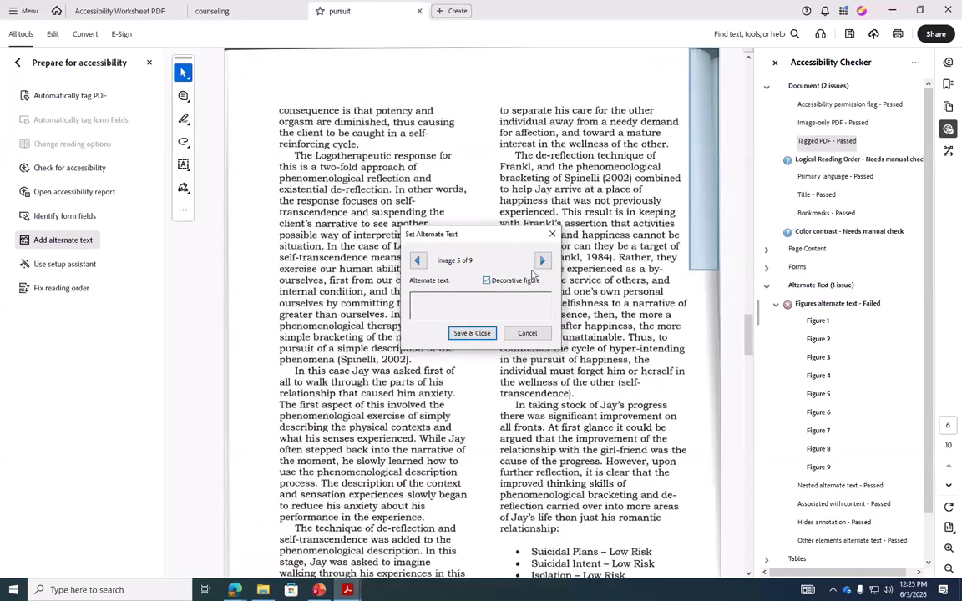
pyautogui.click(543, 262)
pyautogui.click(543, 262)
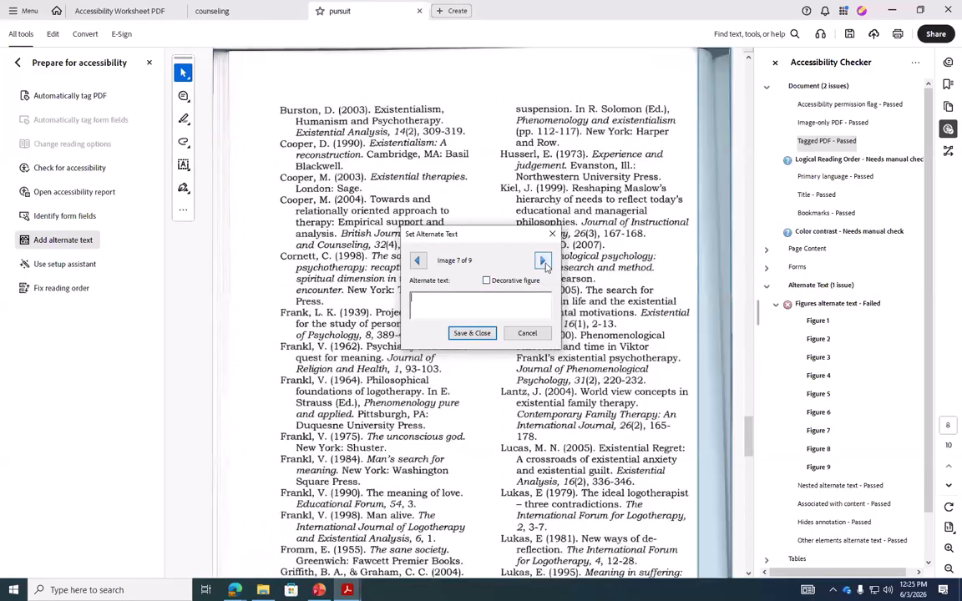
pyautogui.click(487, 281)
pyautogui.click(543, 262)
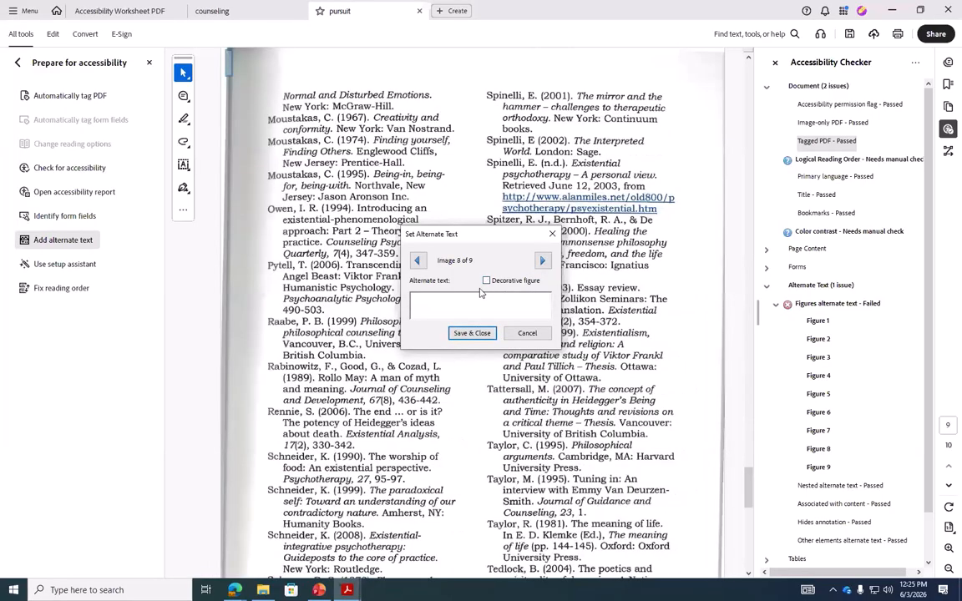
pyautogui.click(487, 280)
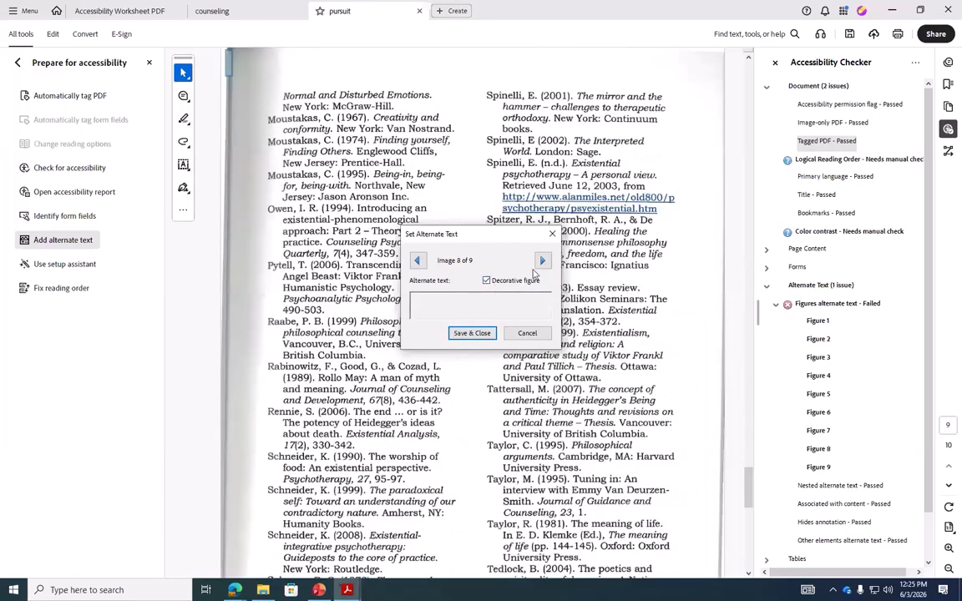
pyautogui.click(543, 262)
pyautogui.click(488, 280)
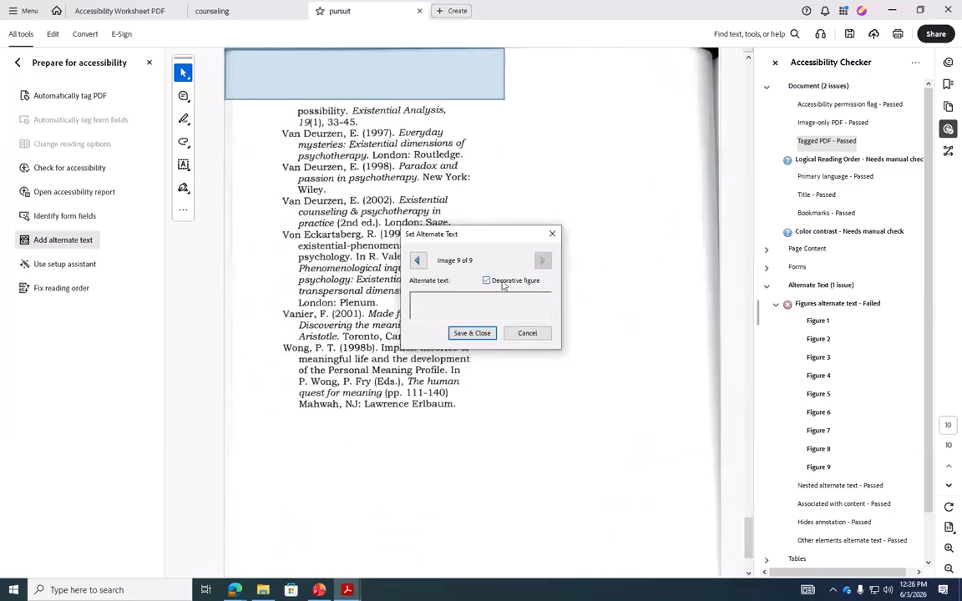
pyautogui.click(472, 333)
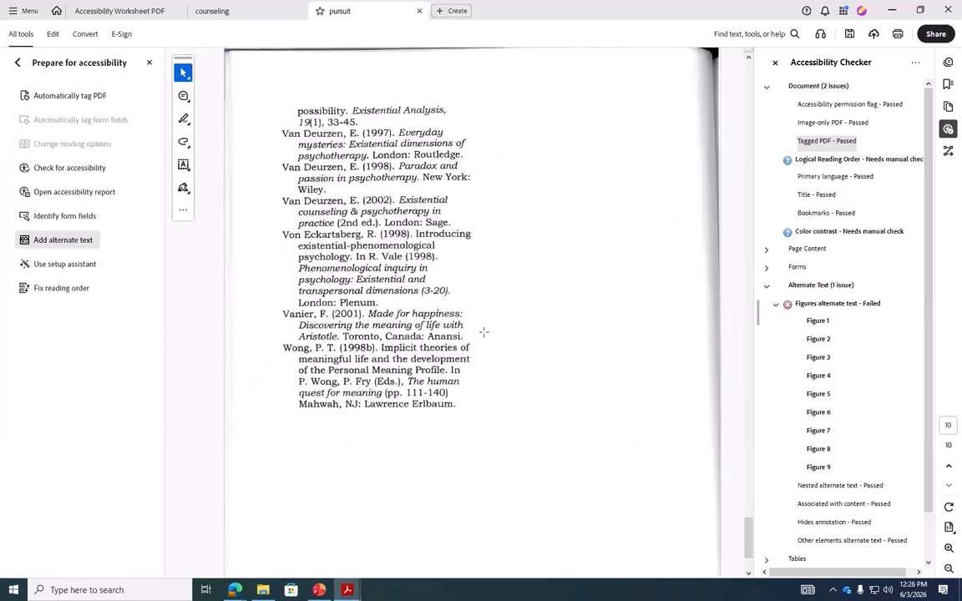
# Rerun the accessibility check and collapse the Alternate Text results.
pyautogui.click(70, 168)
pyautogui.click(548, 466)
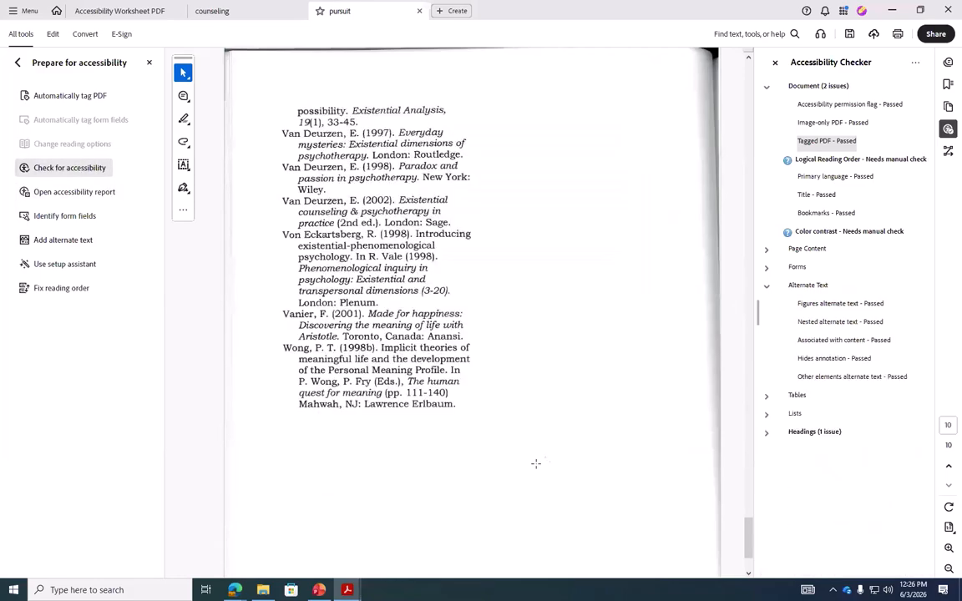
pyautogui.click(804, 285)
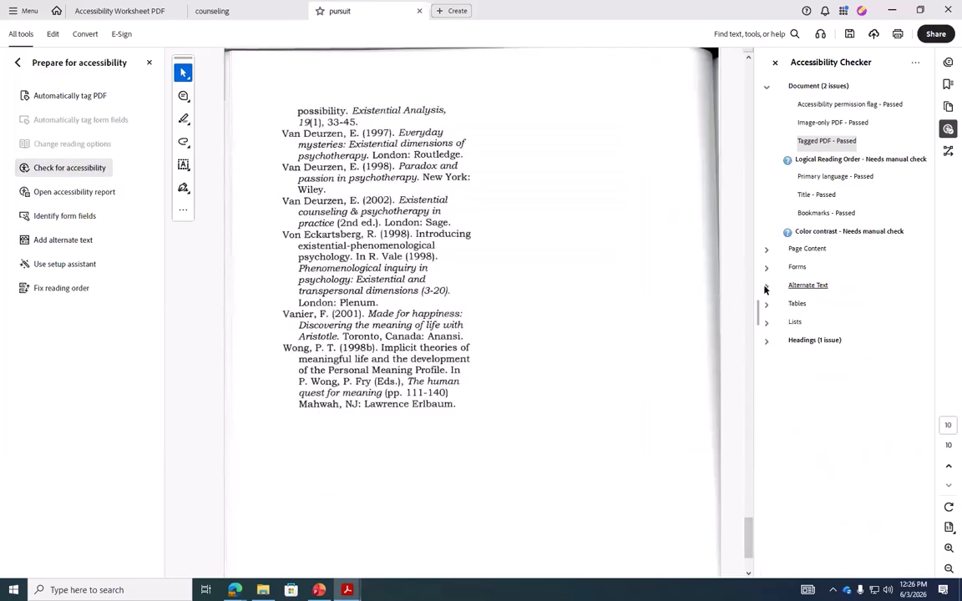
# Locate the element listed under the Headings rule Appropriate nesting, and collapse the Headings and Document results.
pyautogui.click(766, 341)
pyautogui.click(775, 359)
pyautogui.click(821, 376)
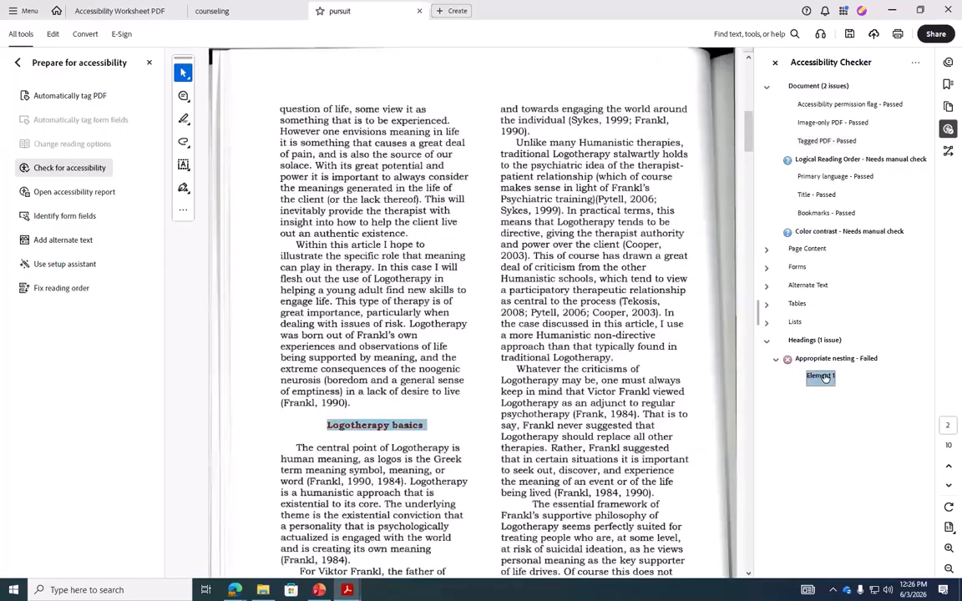
pyautogui.click(774, 358)
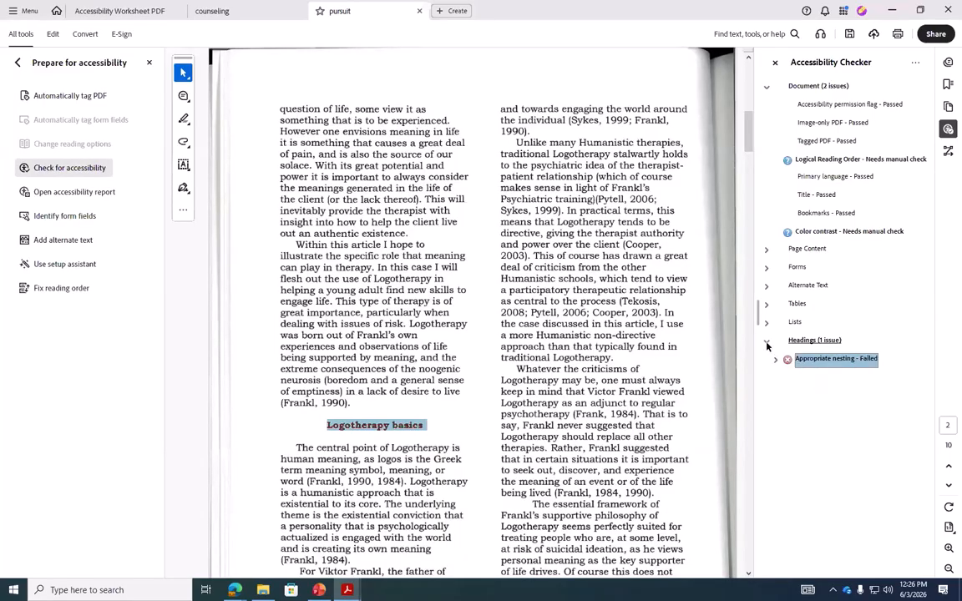
pyautogui.click(766, 350)
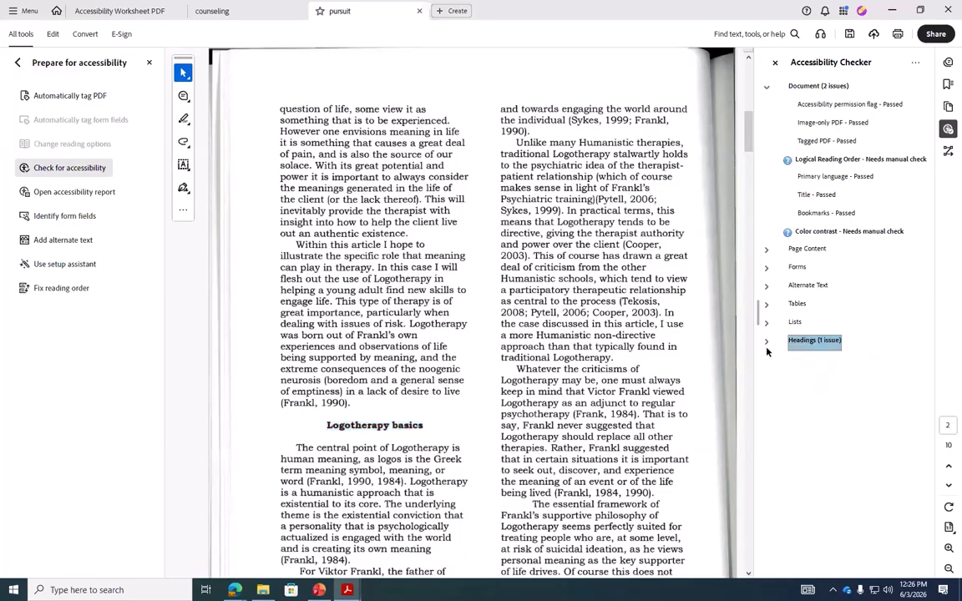
pyautogui.click(767, 88)
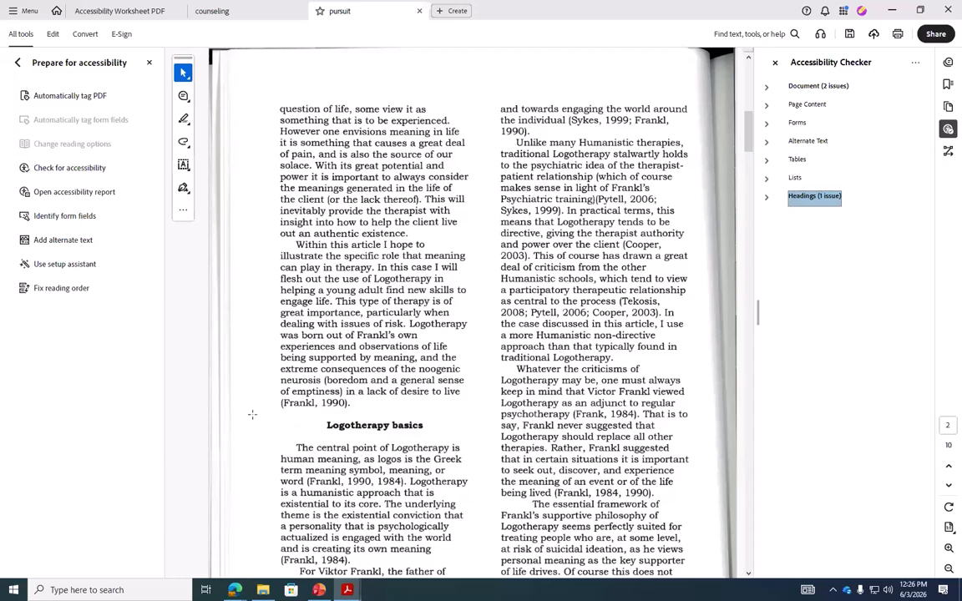
# Switch to the Acrobat Accessibility presentation in PowerPoint and start the slide show at the Common Issues slide.
pyautogui.click(317, 591)
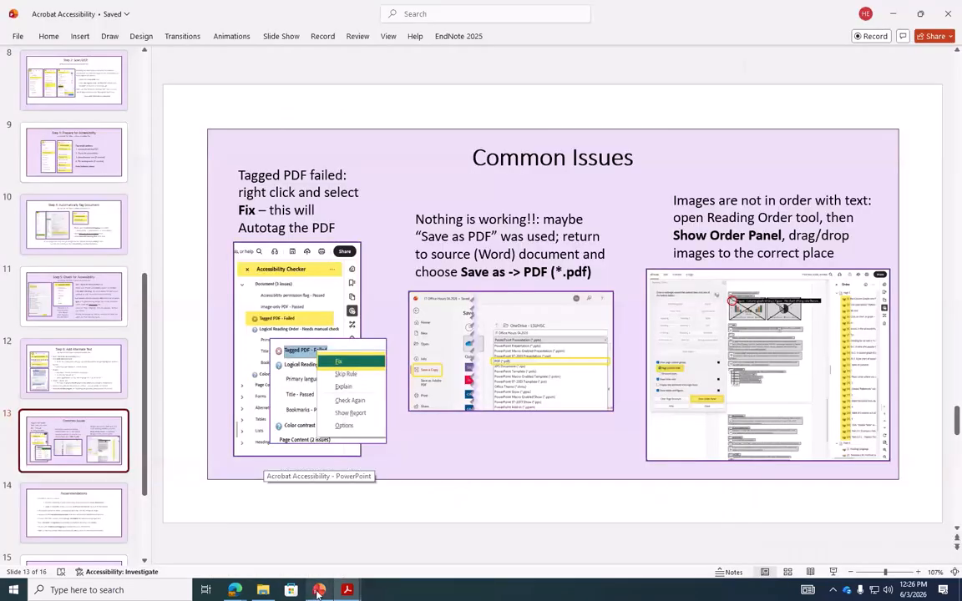
pyautogui.click(832, 572)
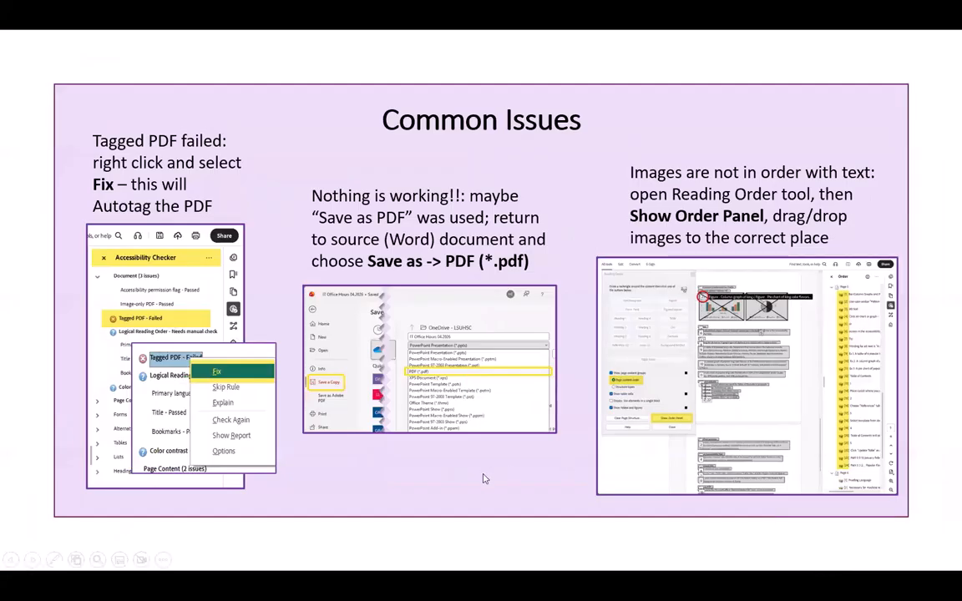